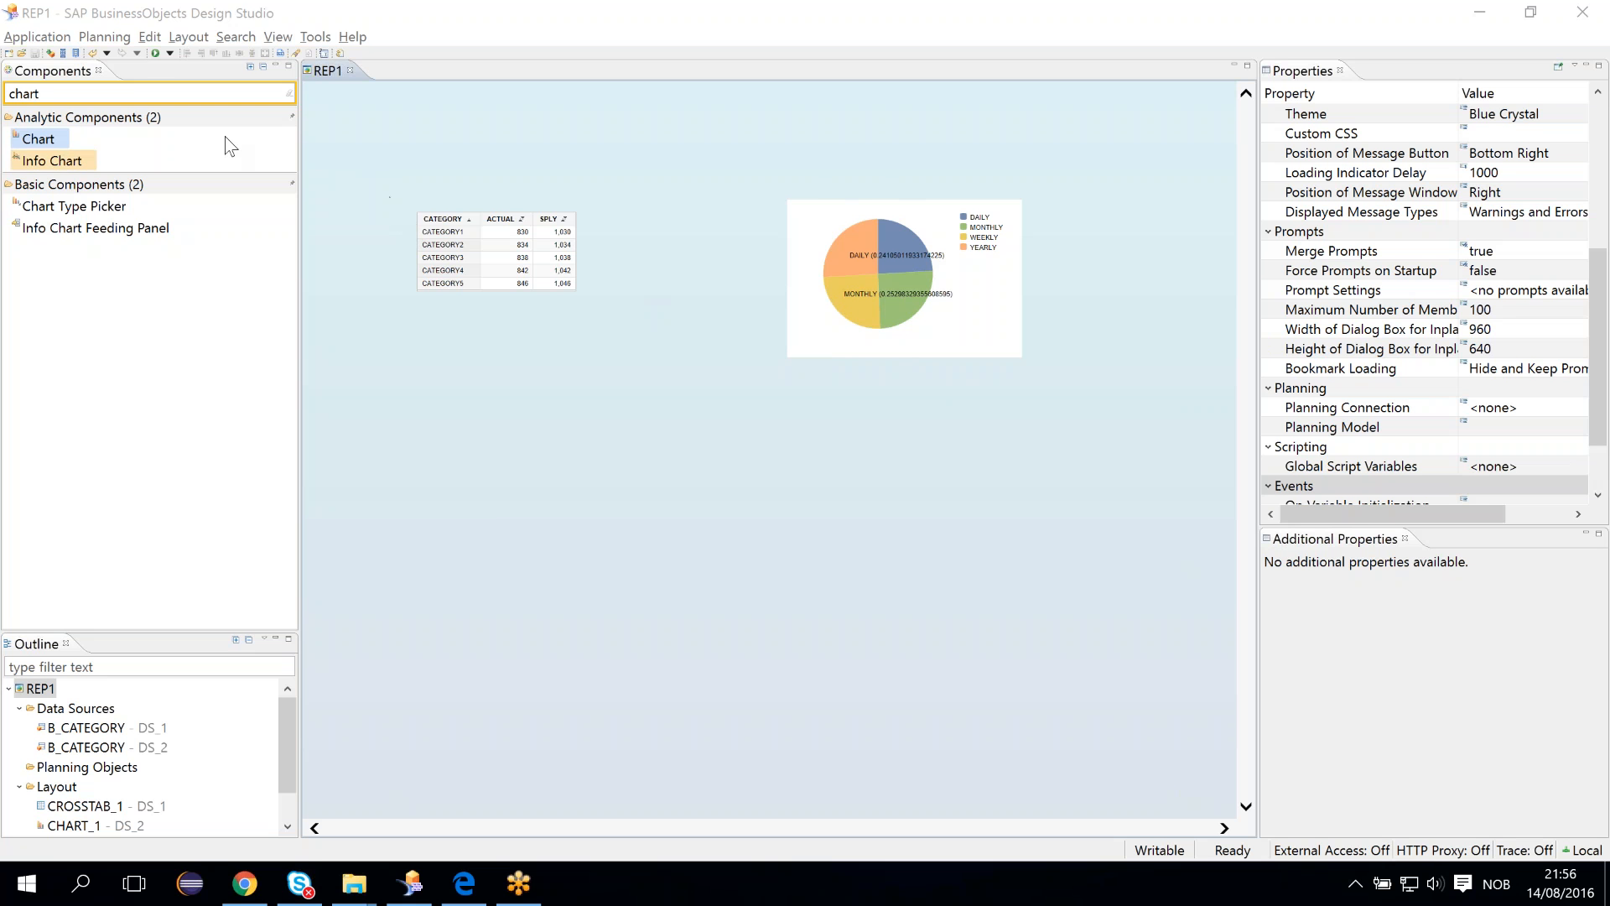
- Run the application locally in the browser
{"action": "left_click", "coordinate": [170, 54]}
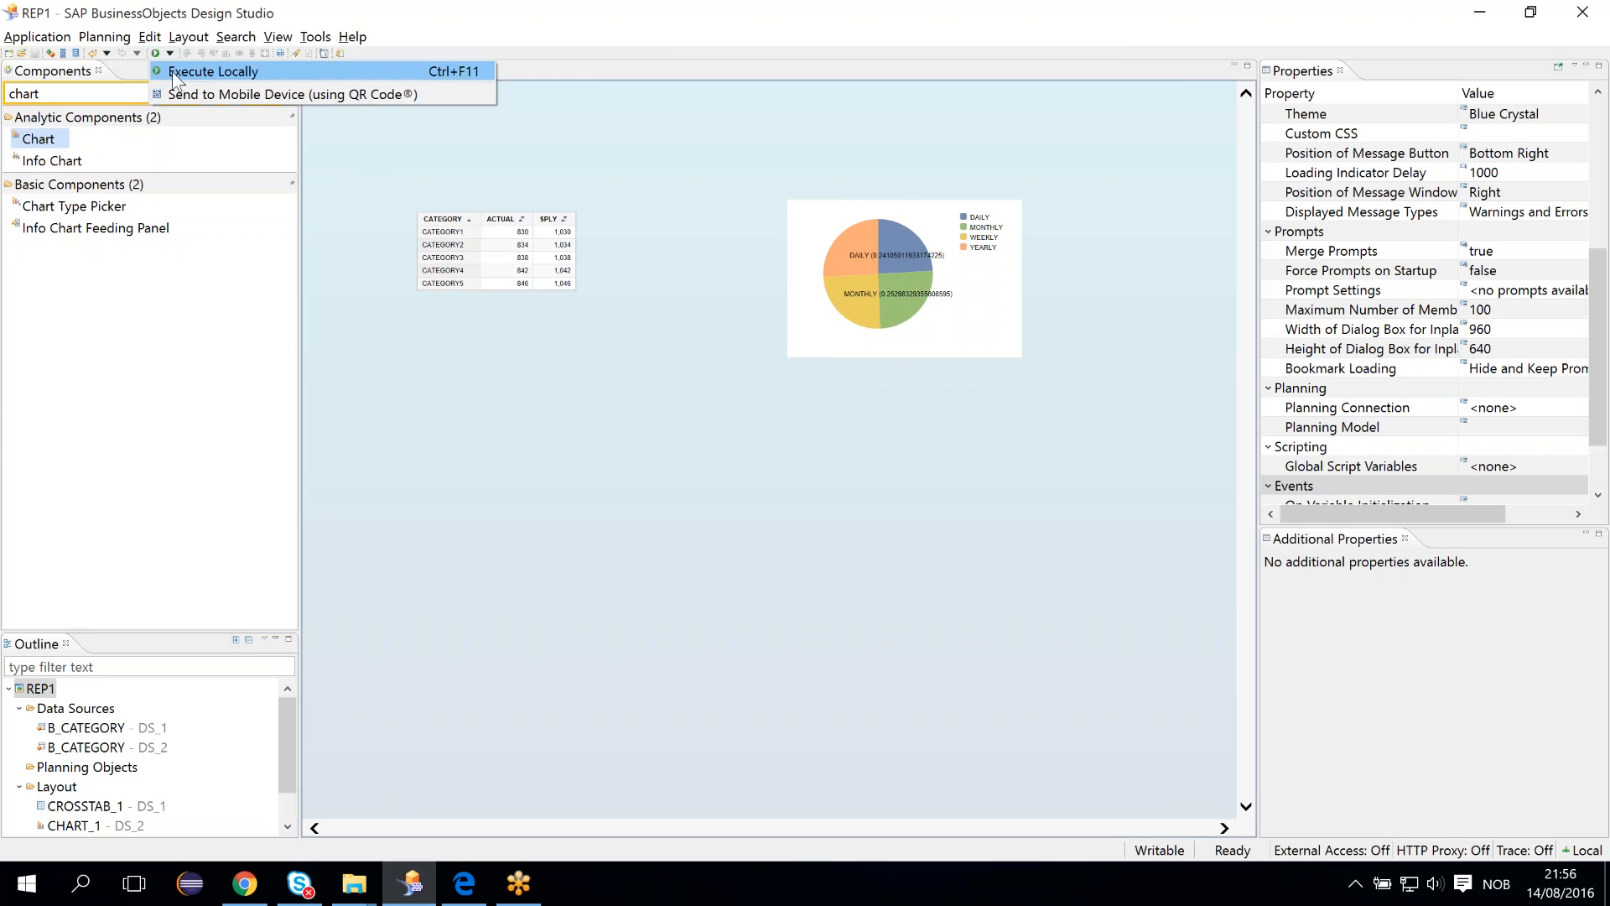
{"action": "left_click", "coordinate": [173, 72]}
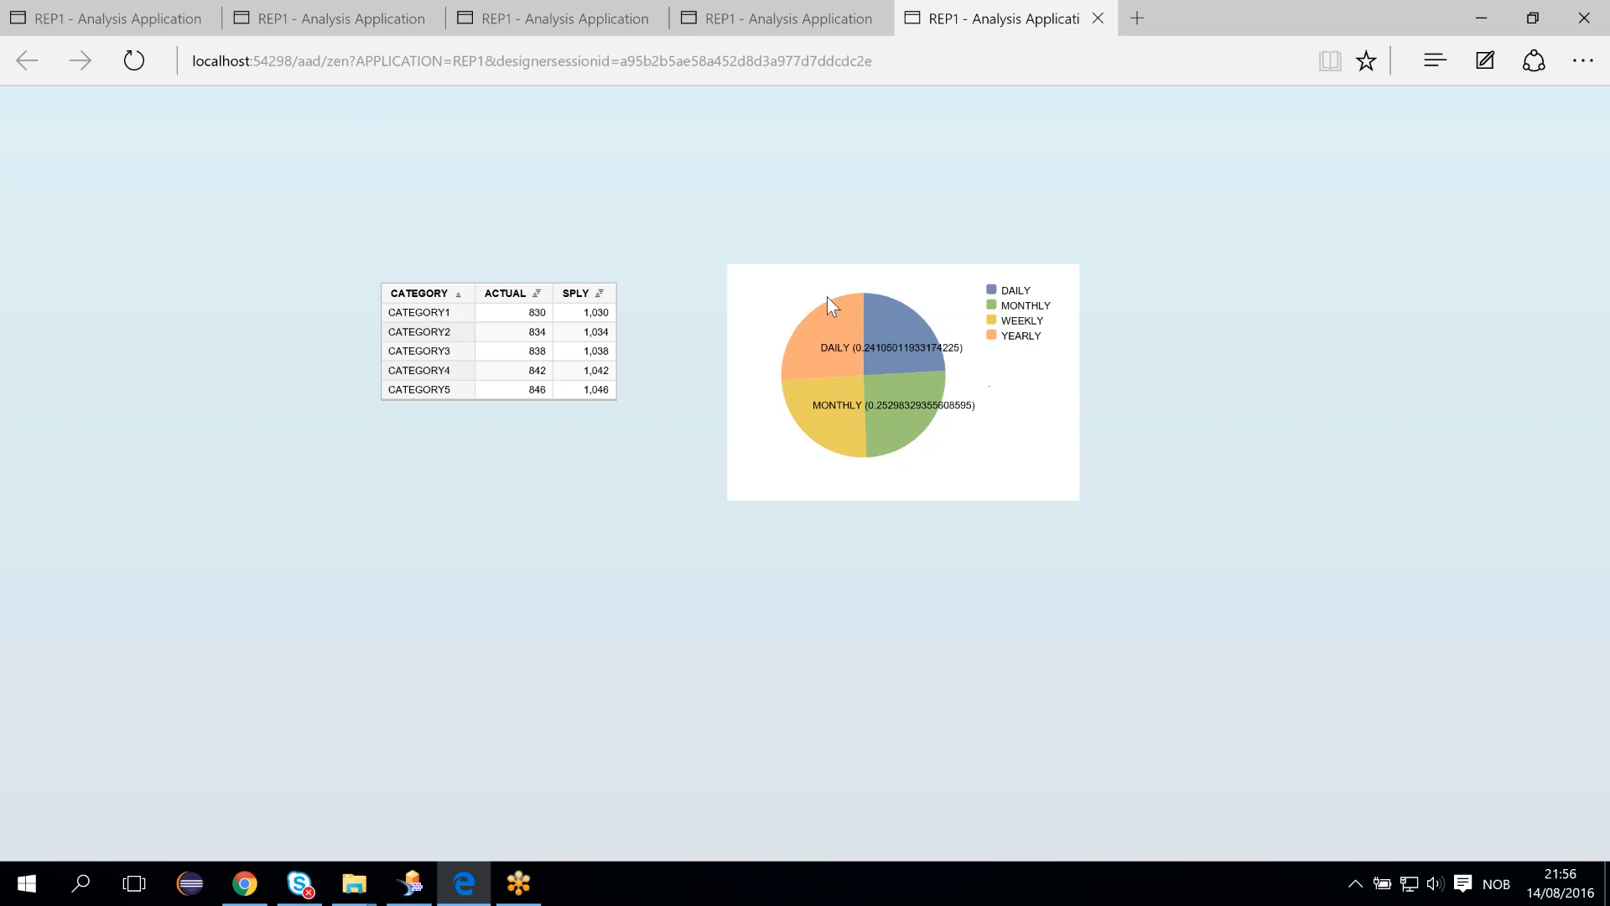
- Test selecting and deselecting pie chart slices to filter the crosstab in the running application
{"action": "mouse_move", "coordinate": [921, 325]}
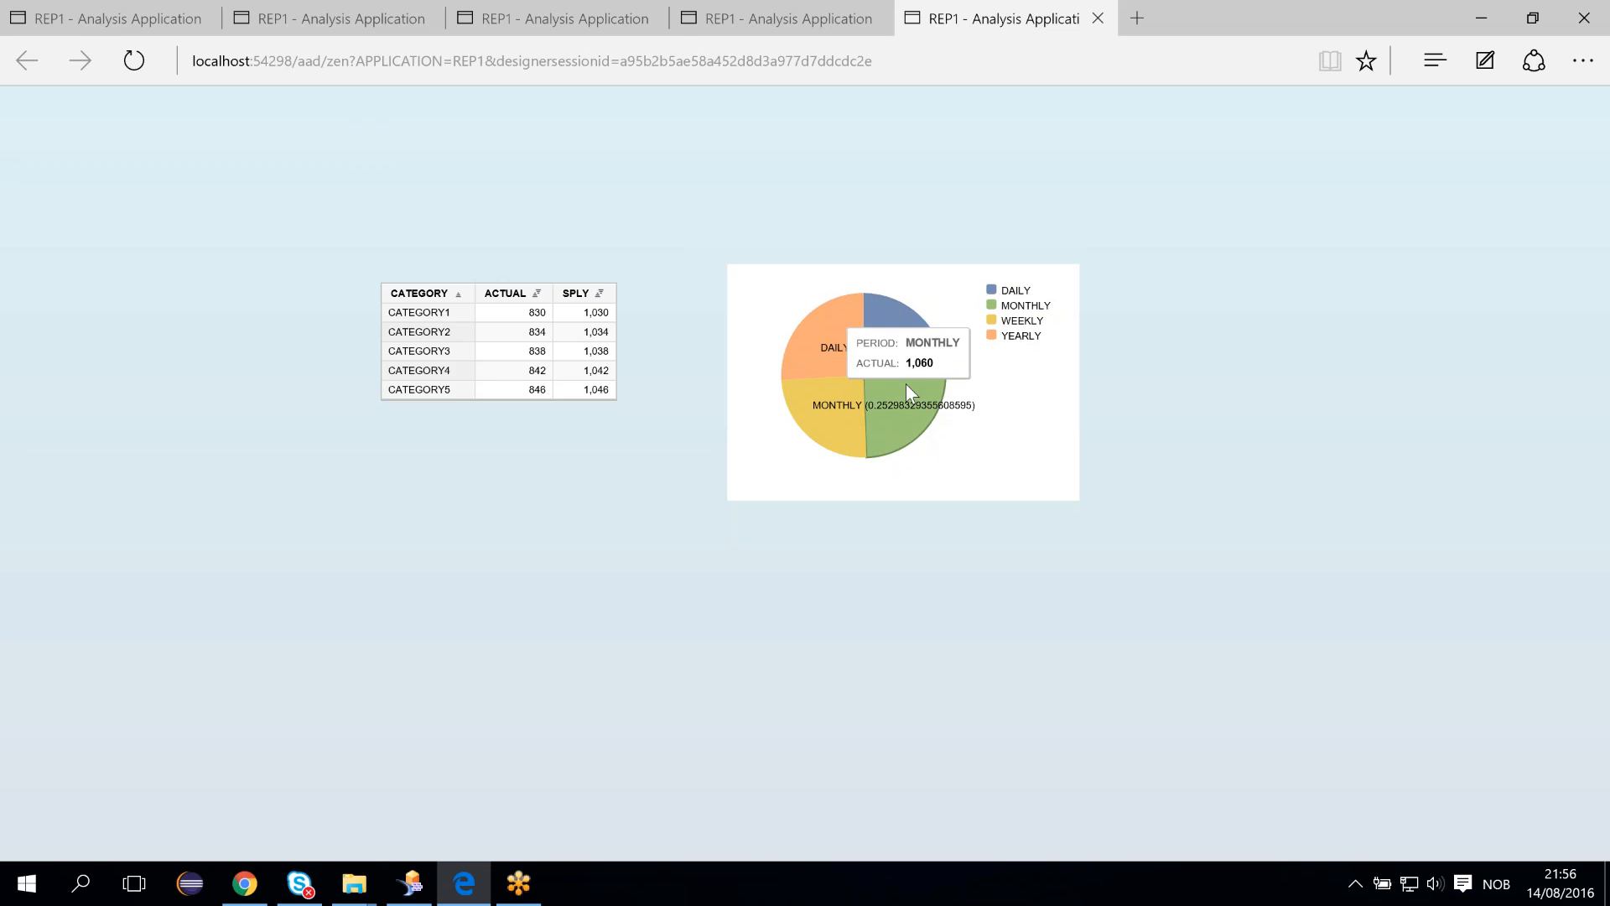
{"action": "mouse_move", "coordinate": [885, 408]}
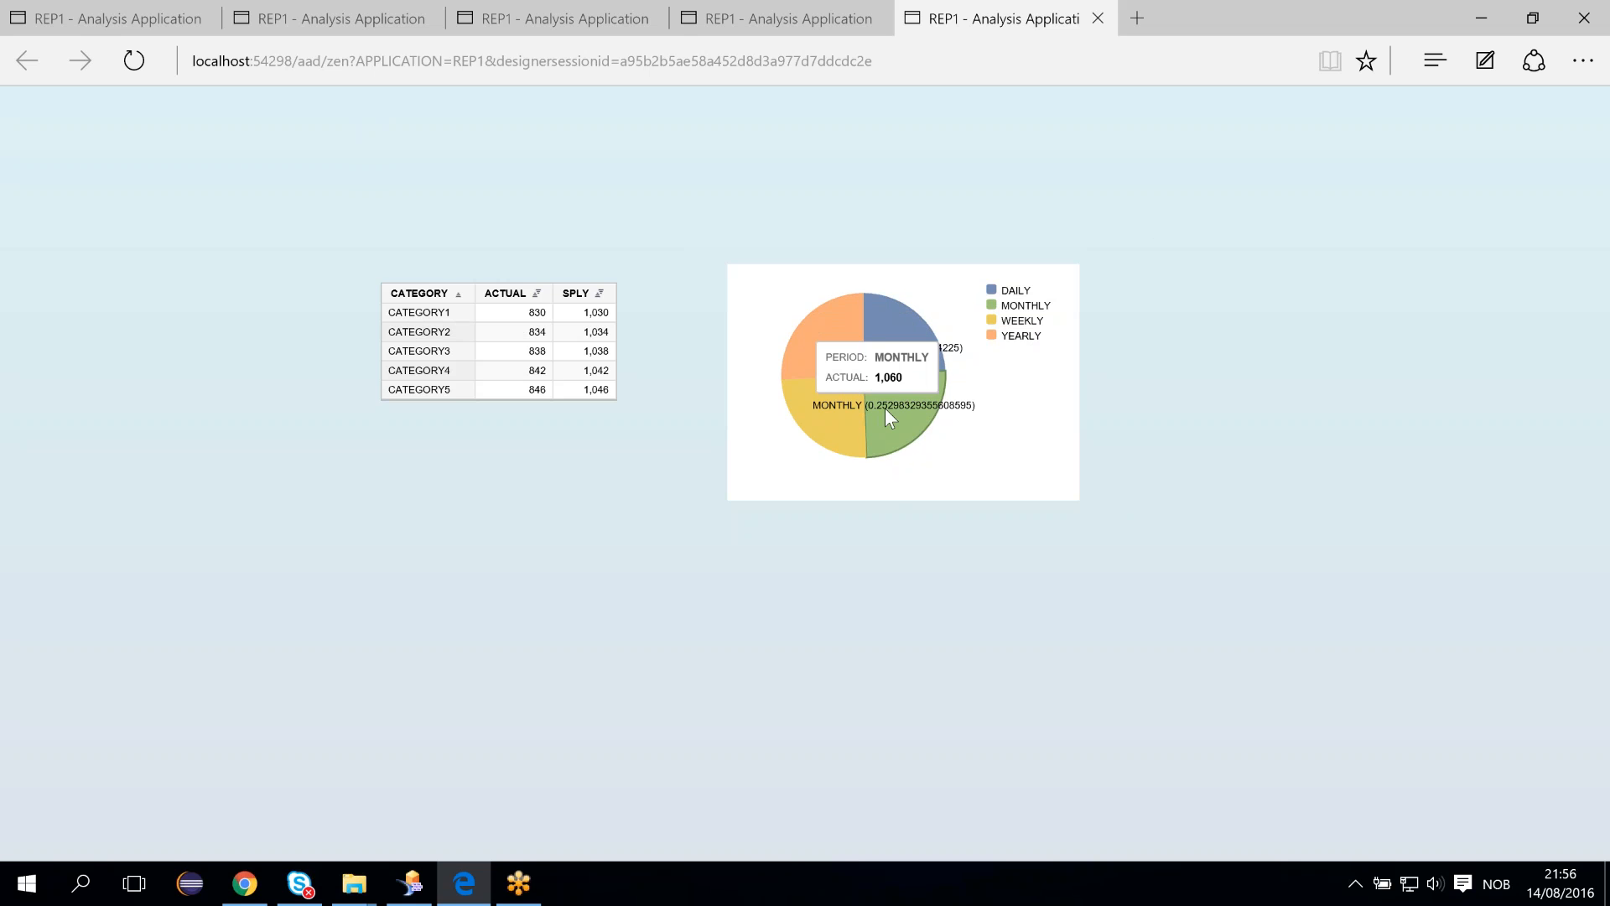
{"action": "left_click", "coordinate": [913, 336]}
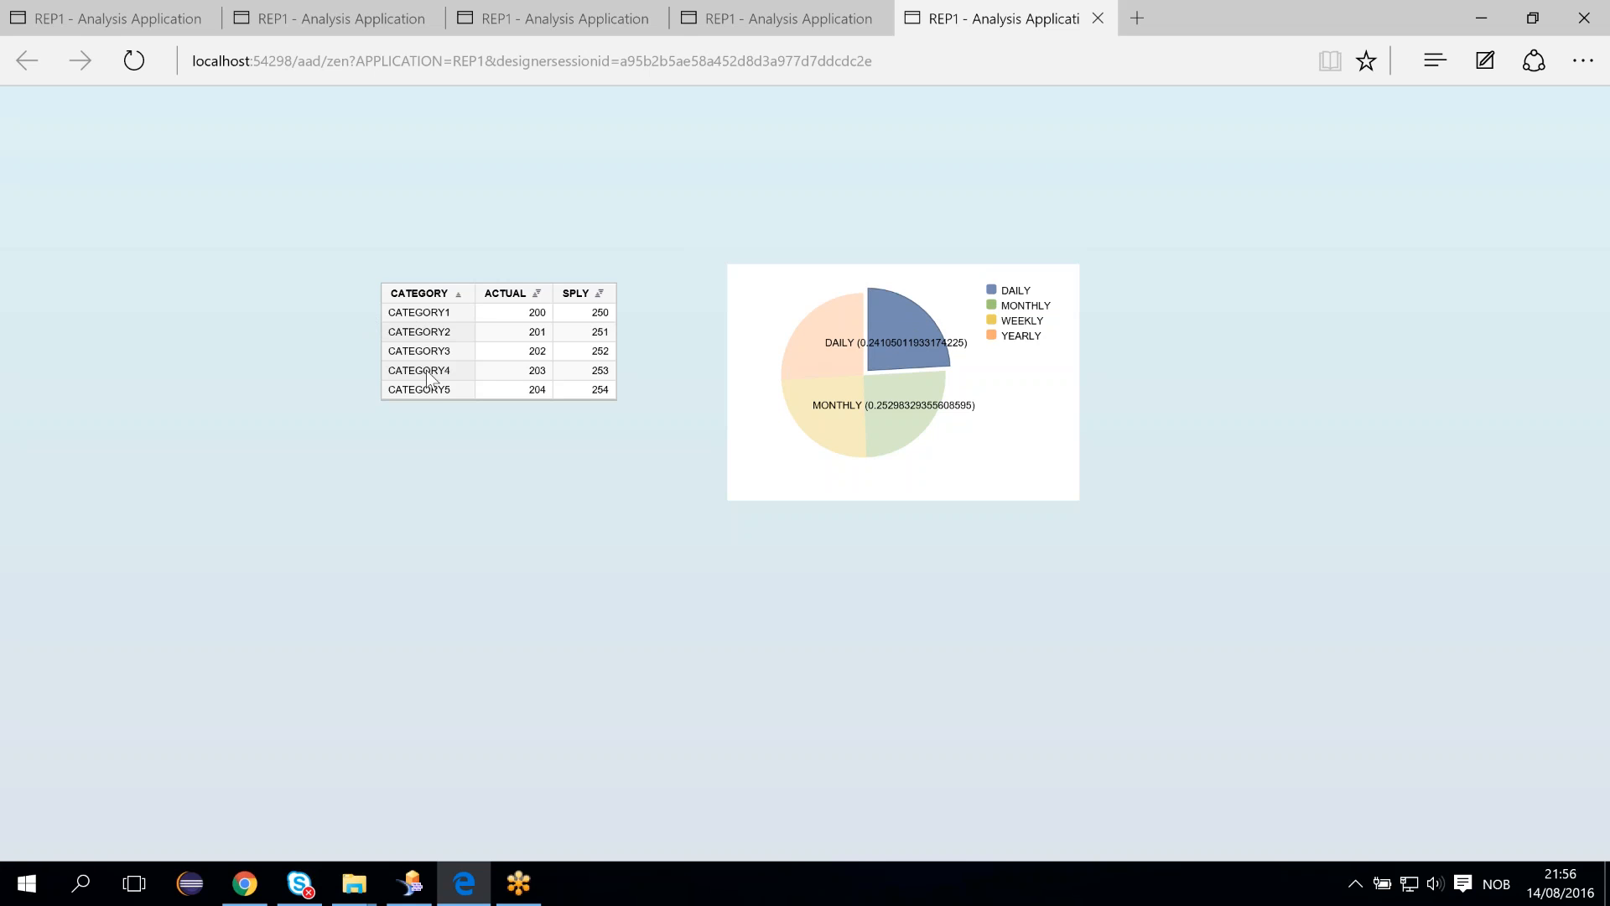
{"action": "mouse_move", "coordinate": [885, 344]}
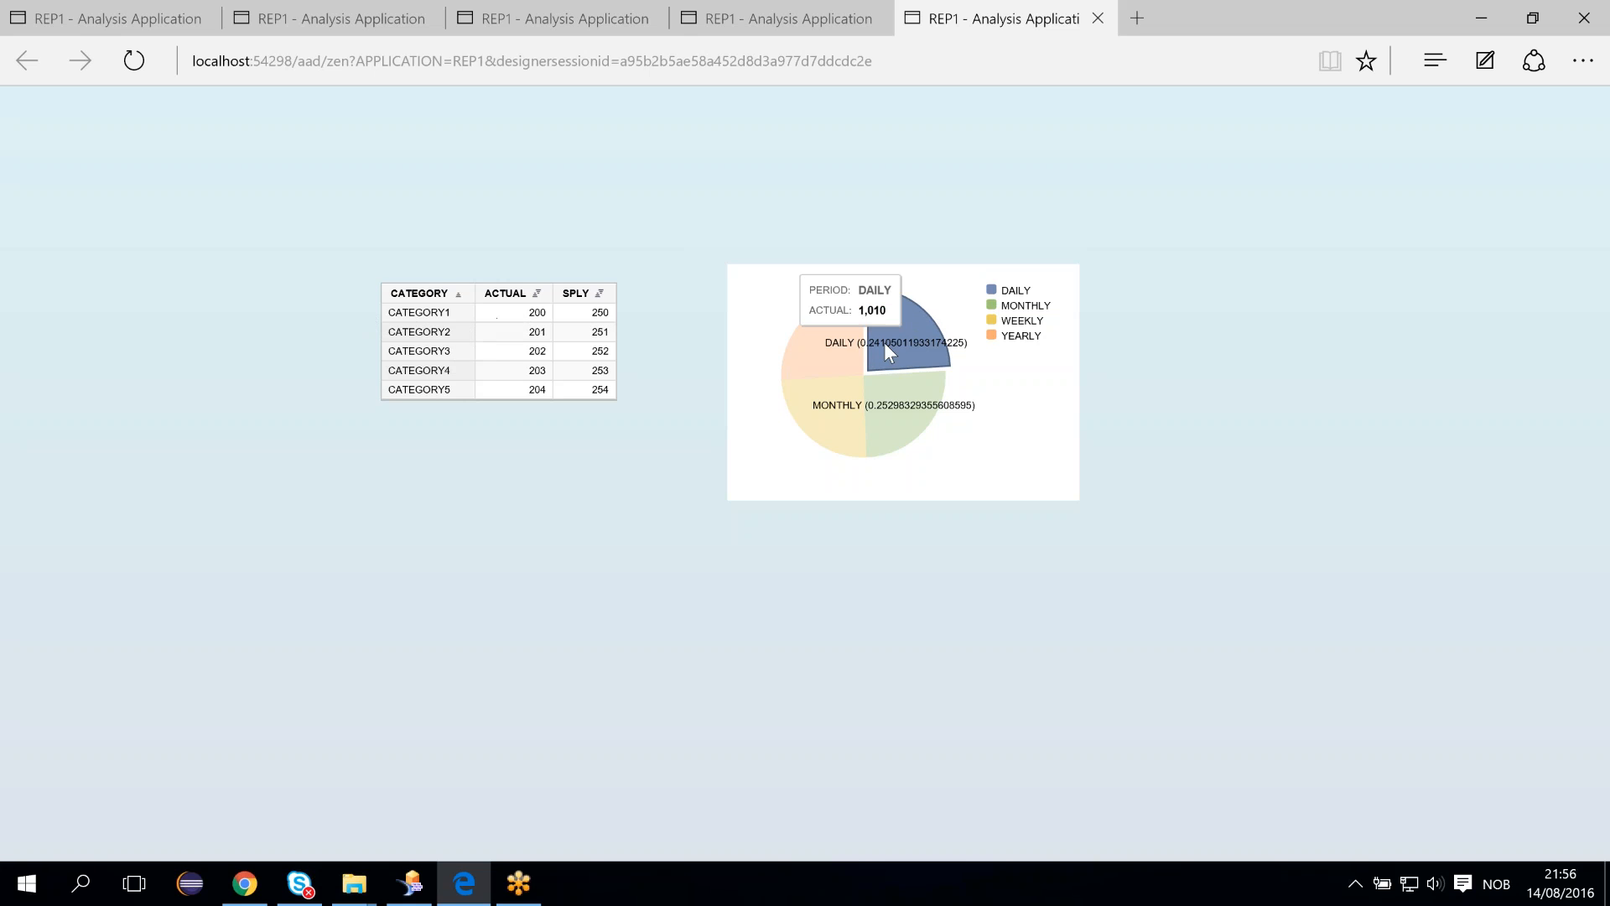
{"action": "left_click", "coordinate": [827, 349], "text": "ctrl"}
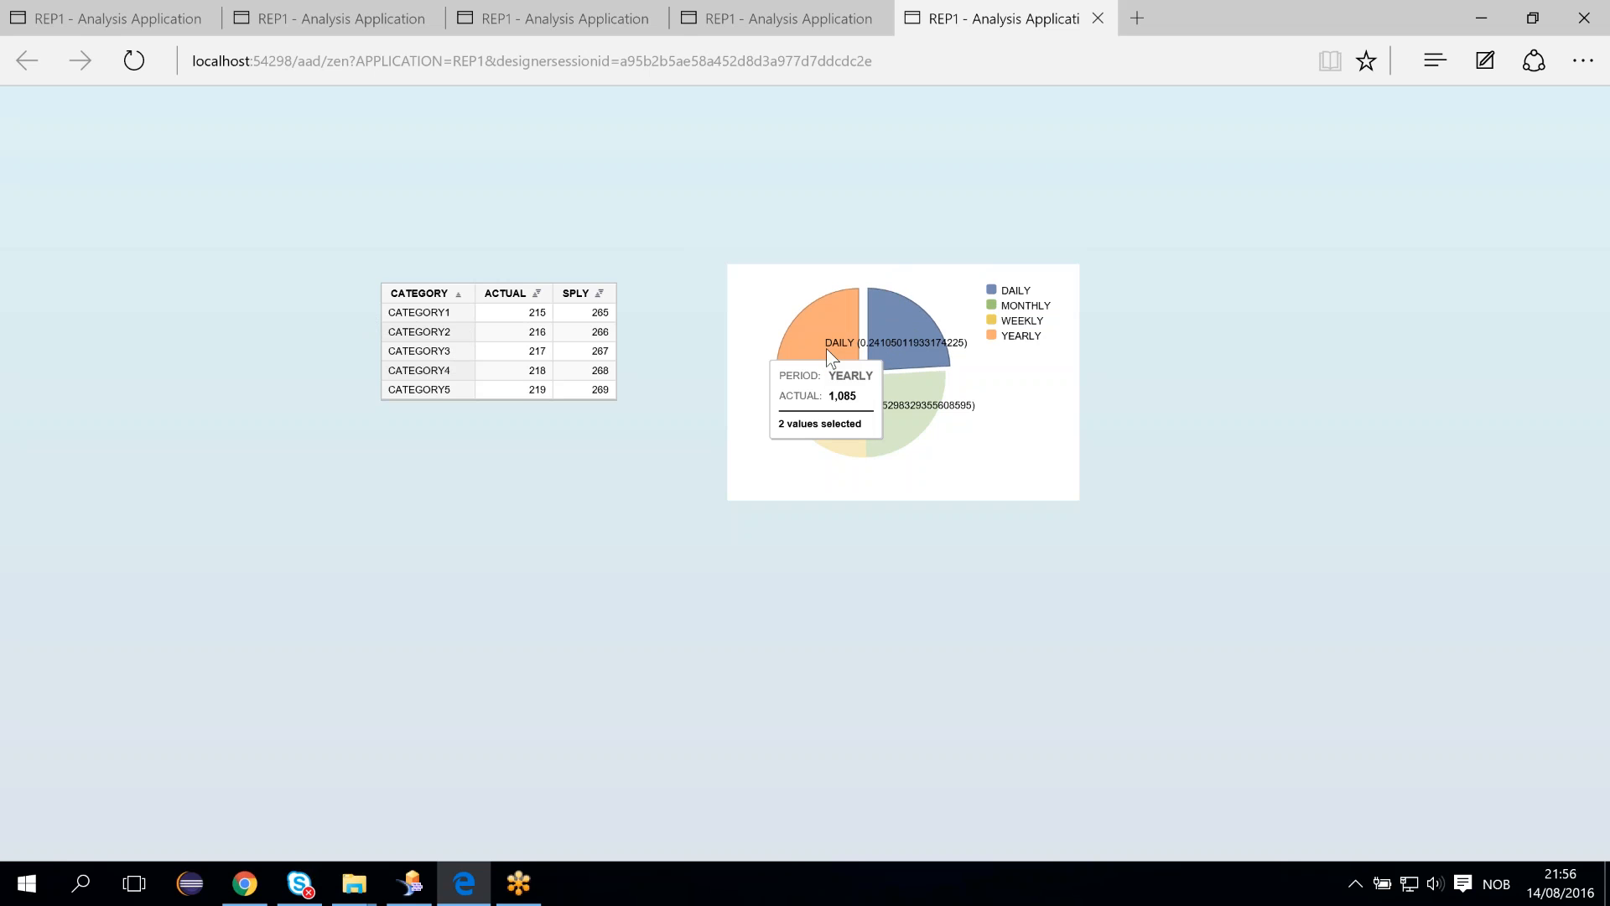
{"action": "left_click", "coordinate": [827, 349]}
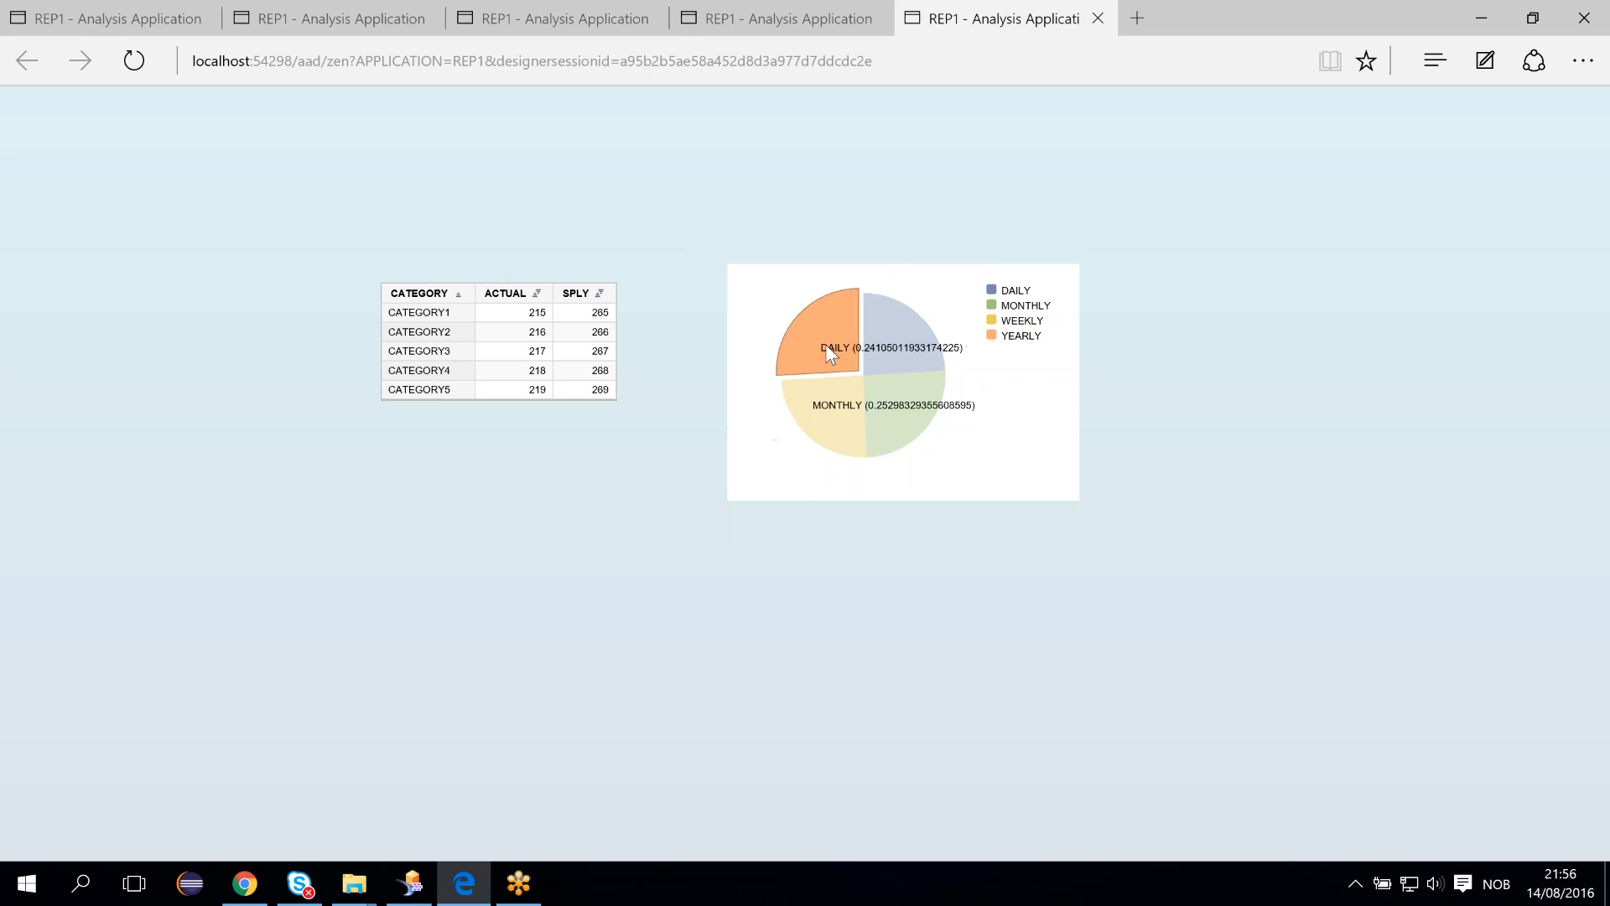
{"action": "left_click", "coordinate": [828, 413]}
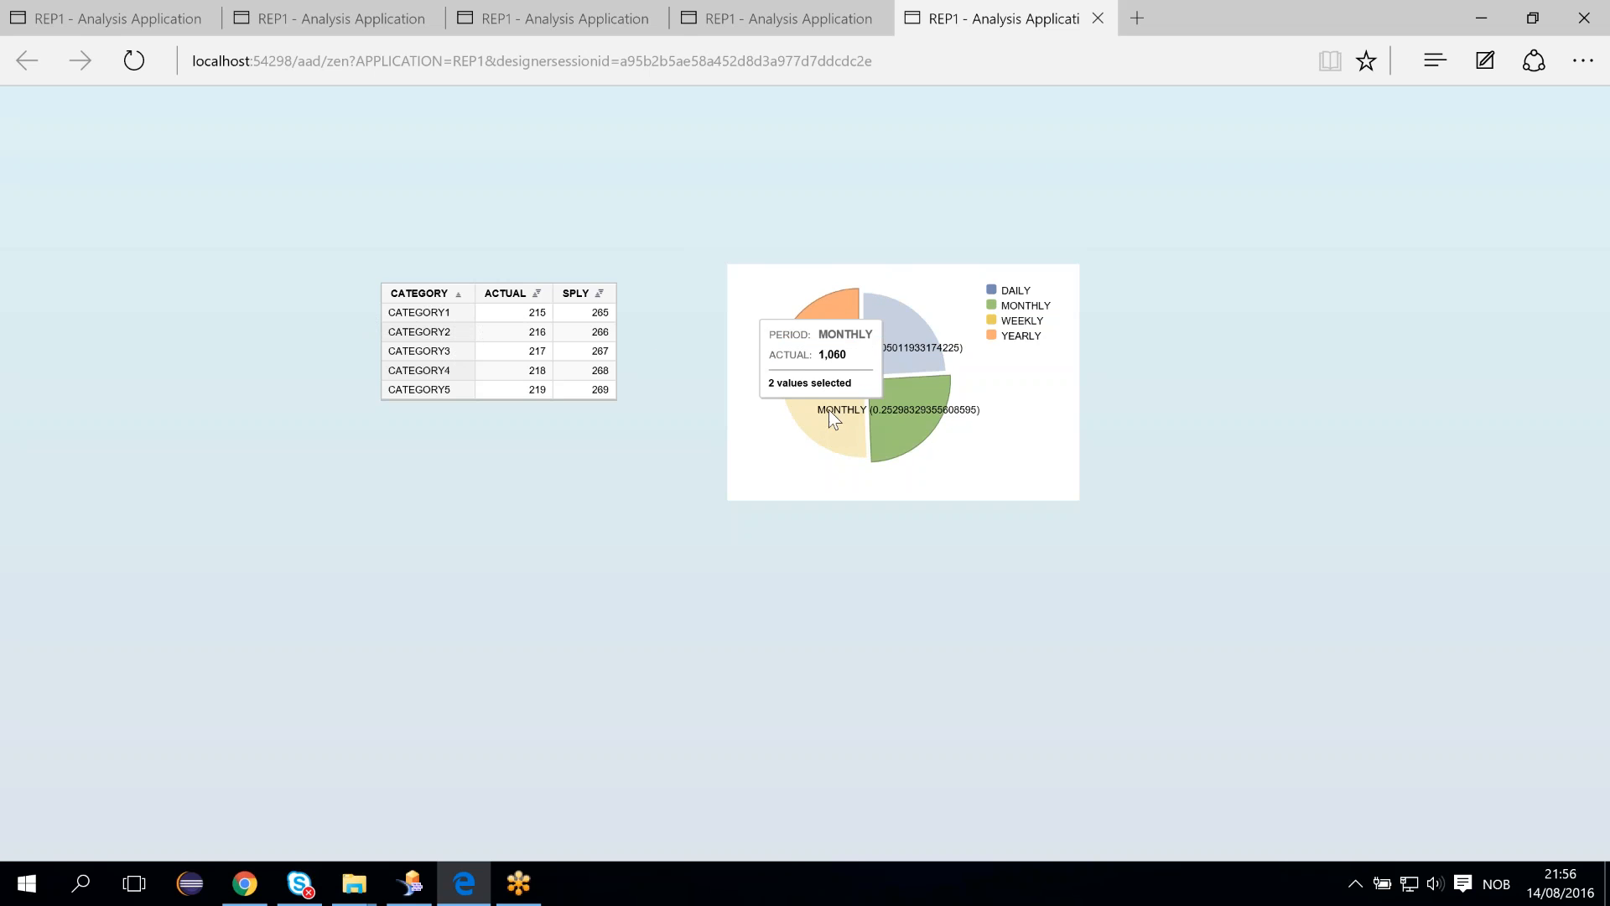
{"action": "left_click", "coordinate": [898, 420]}
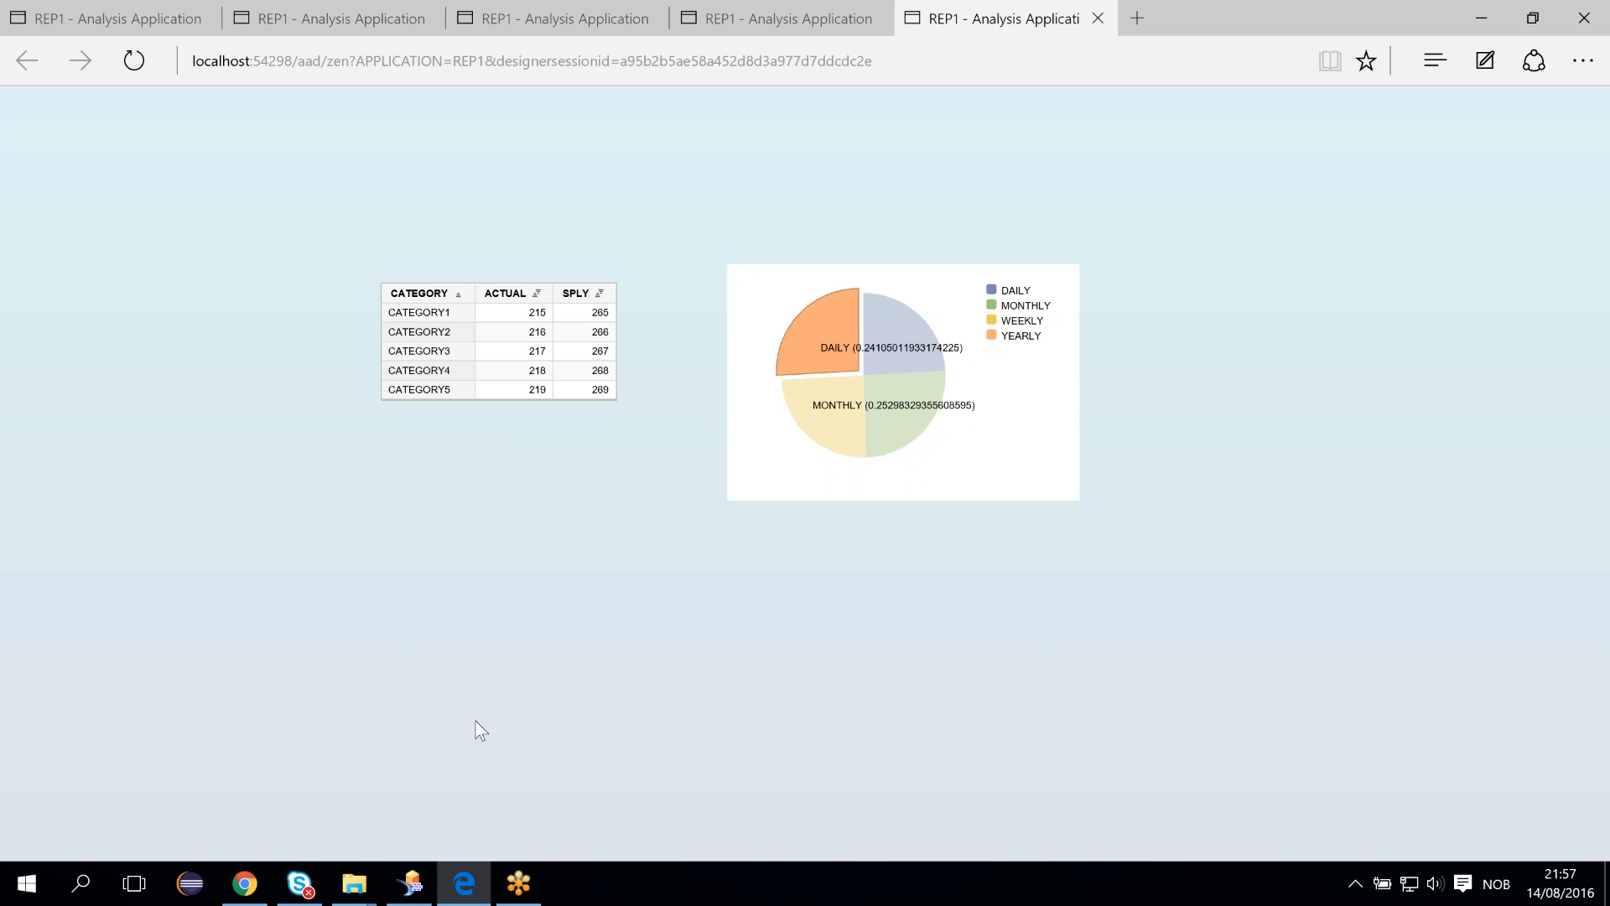
- Examine the initial view of data source DS_1, expanding Measures, CATEGORY and PERIOD, and close it
{"action": "left_click", "coordinate": [419, 889]}
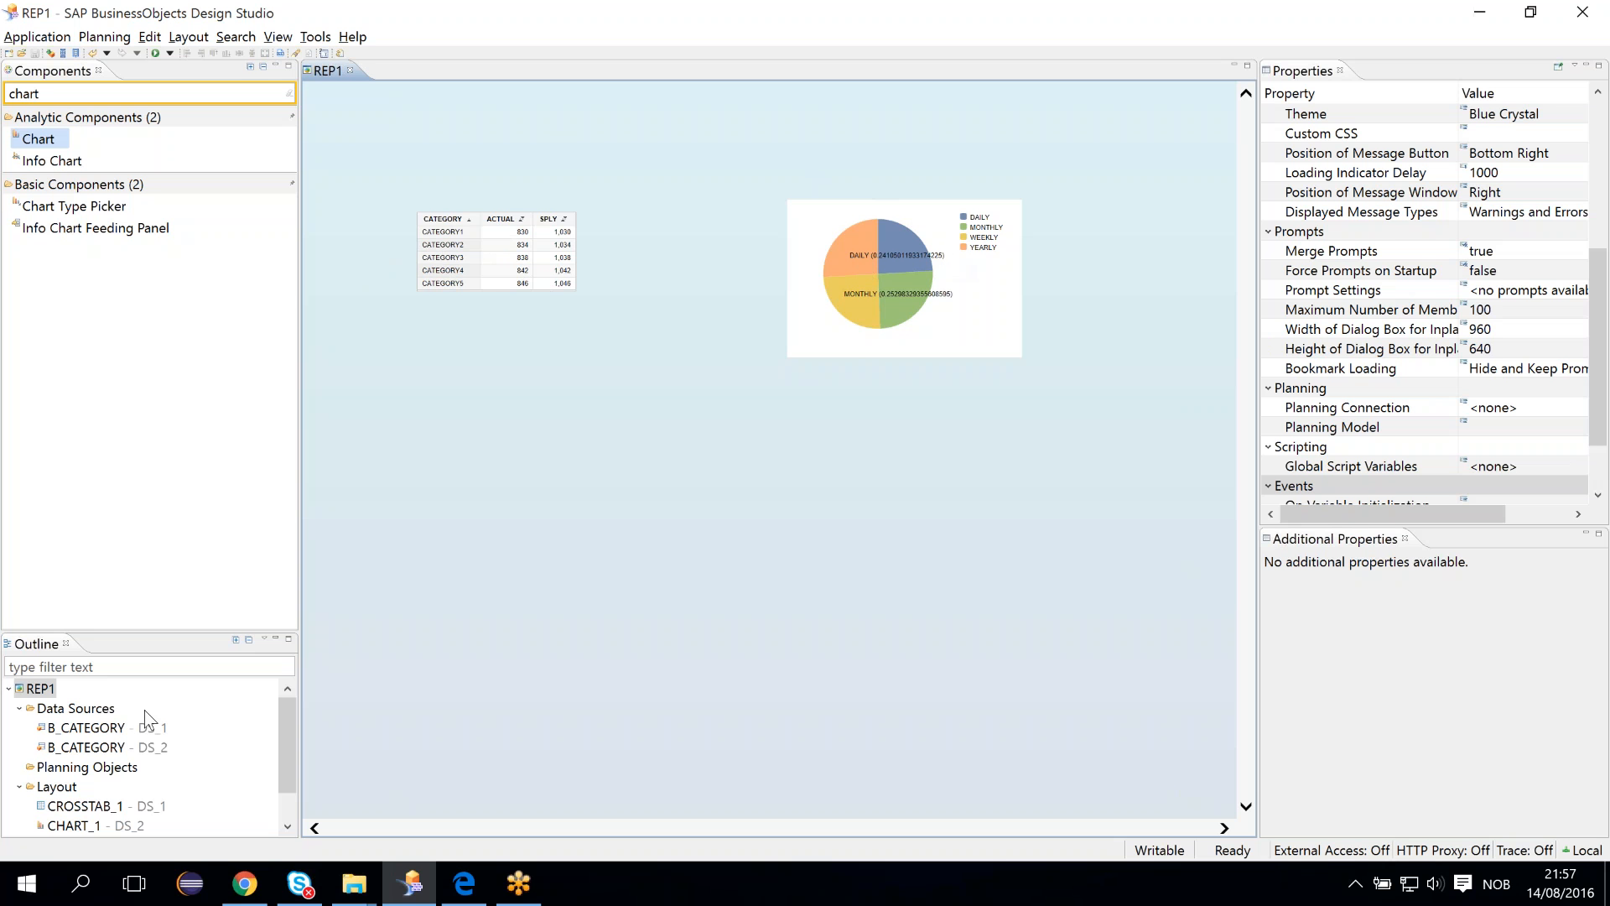
{"action": "left_click", "coordinate": [105, 731]}
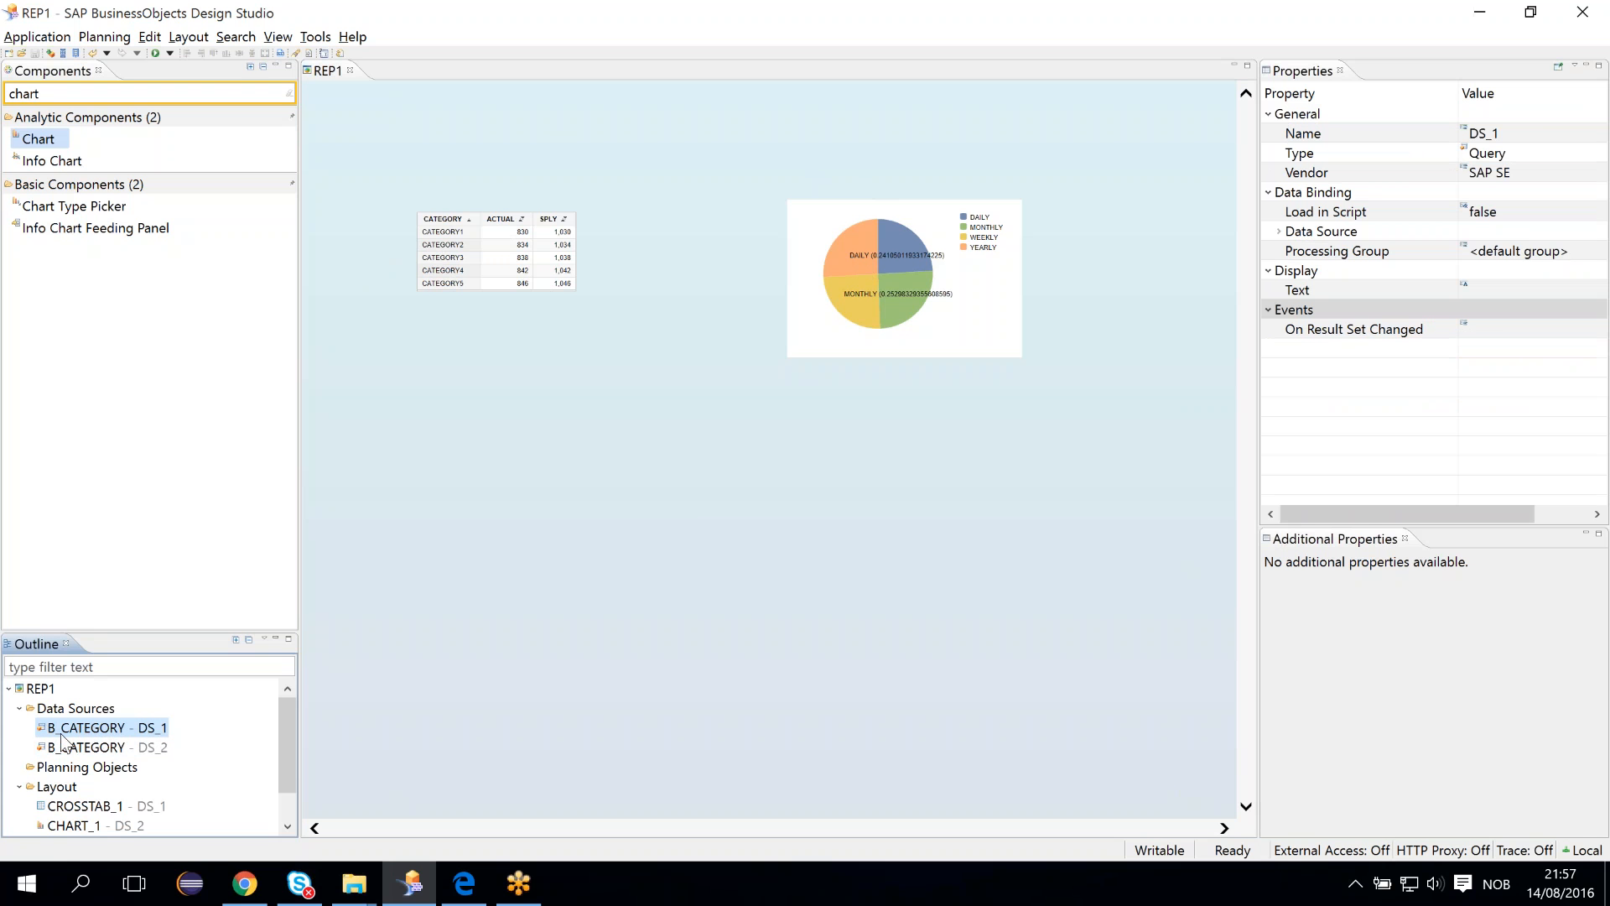
{"action": "right_click", "coordinate": [124, 737]}
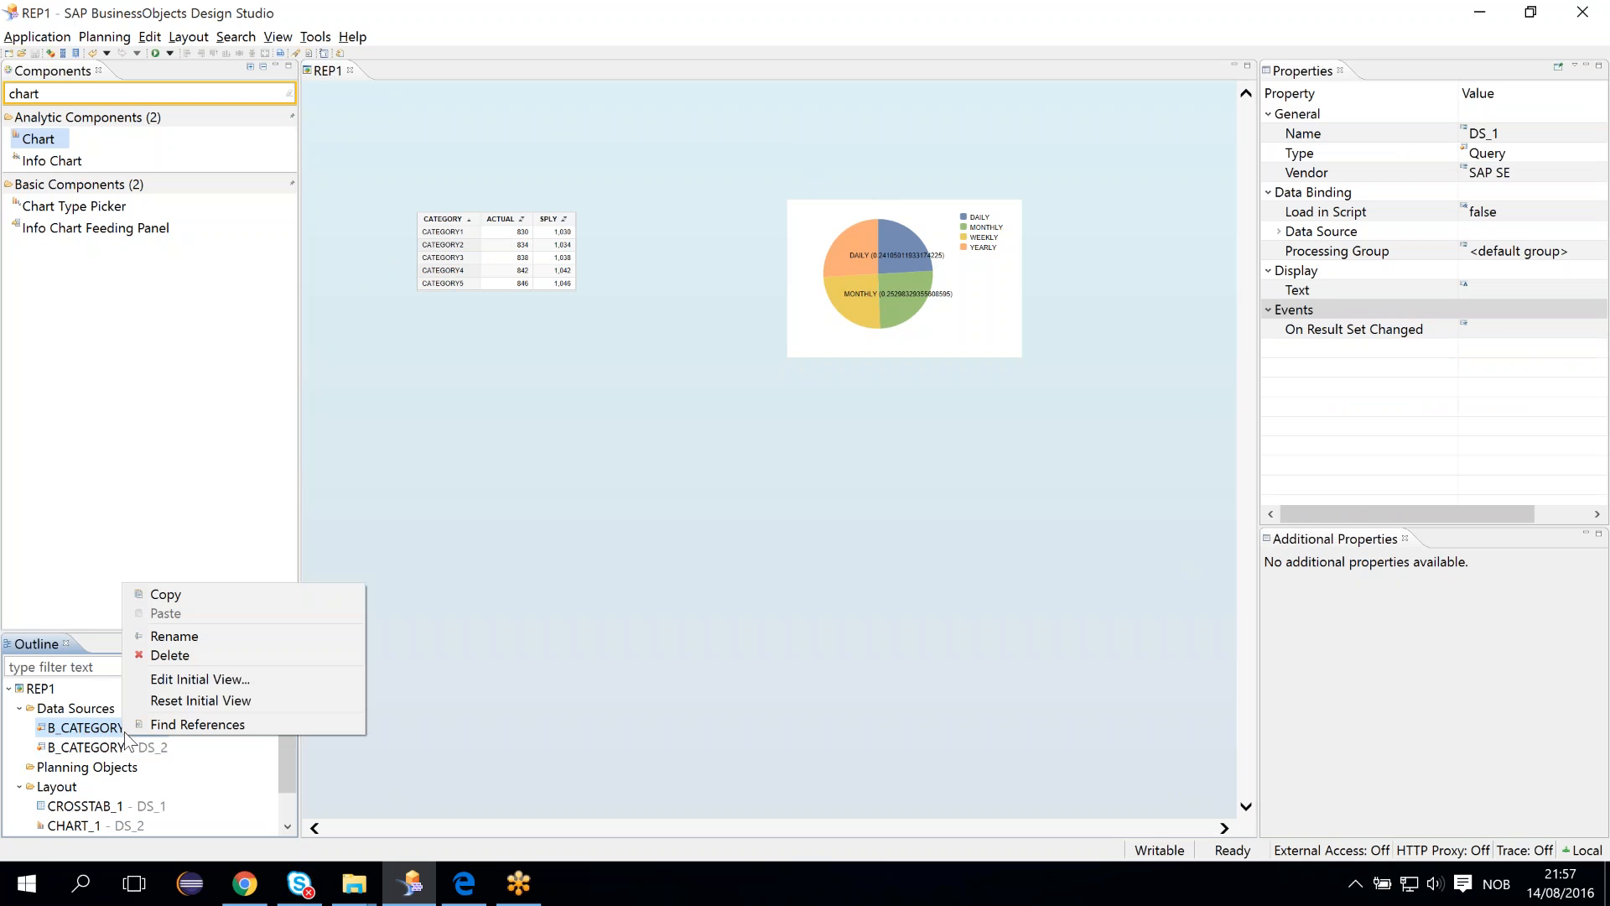
{"action": "left_click", "coordinate": [165, 685]}
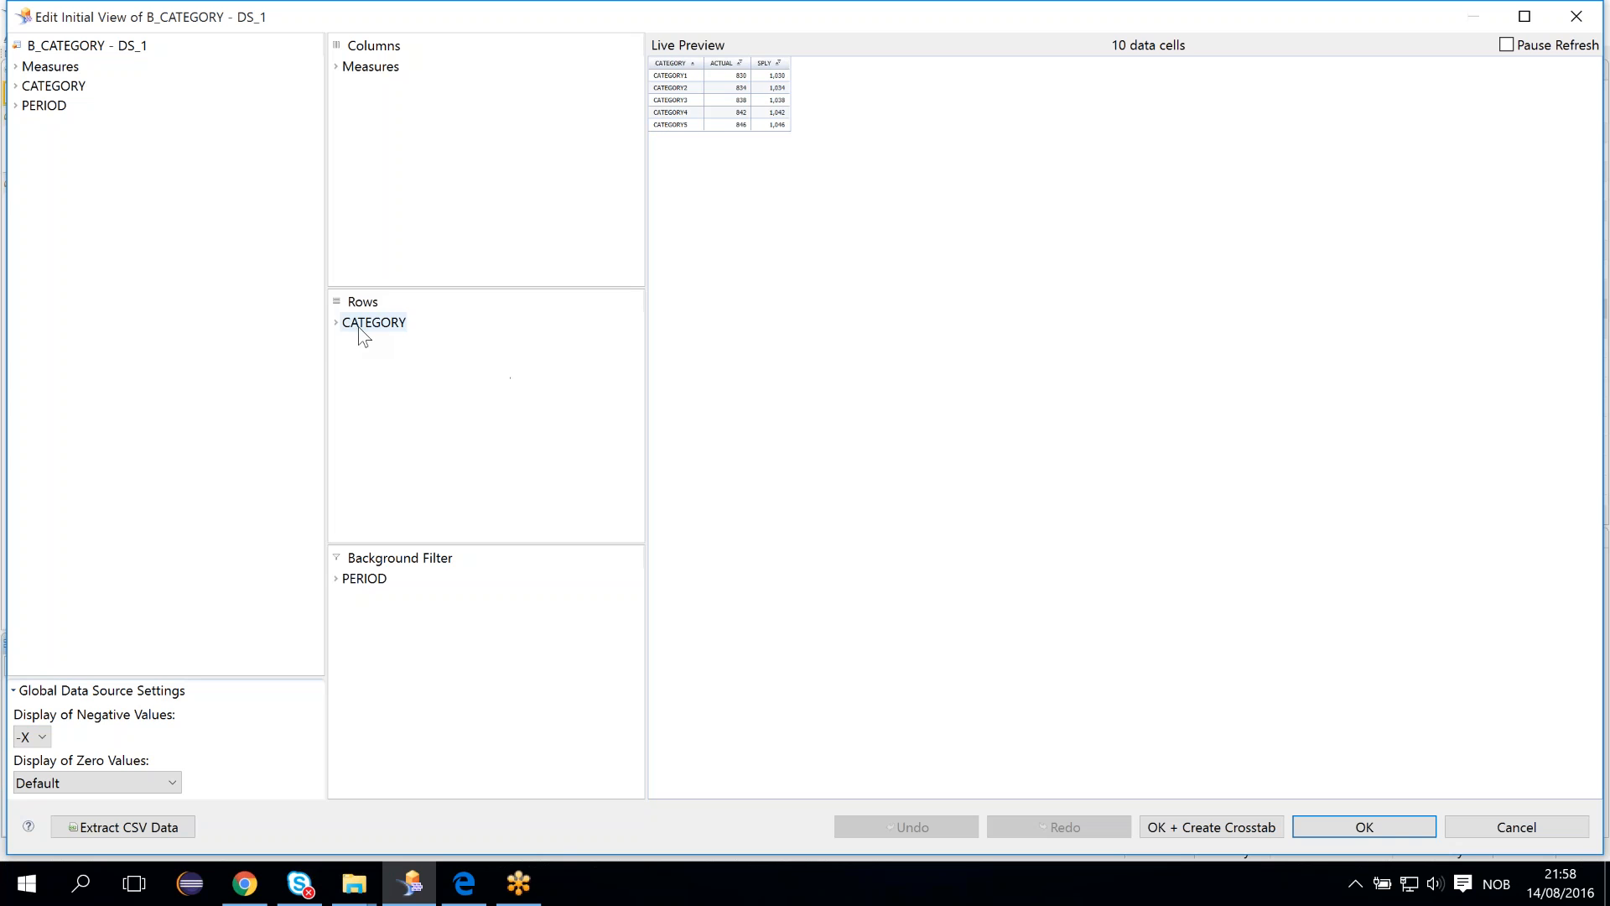
{"action": "left_click", "coordinate": [336, 67]}
{"action": "left_click", "coordinate": [335, 322]}
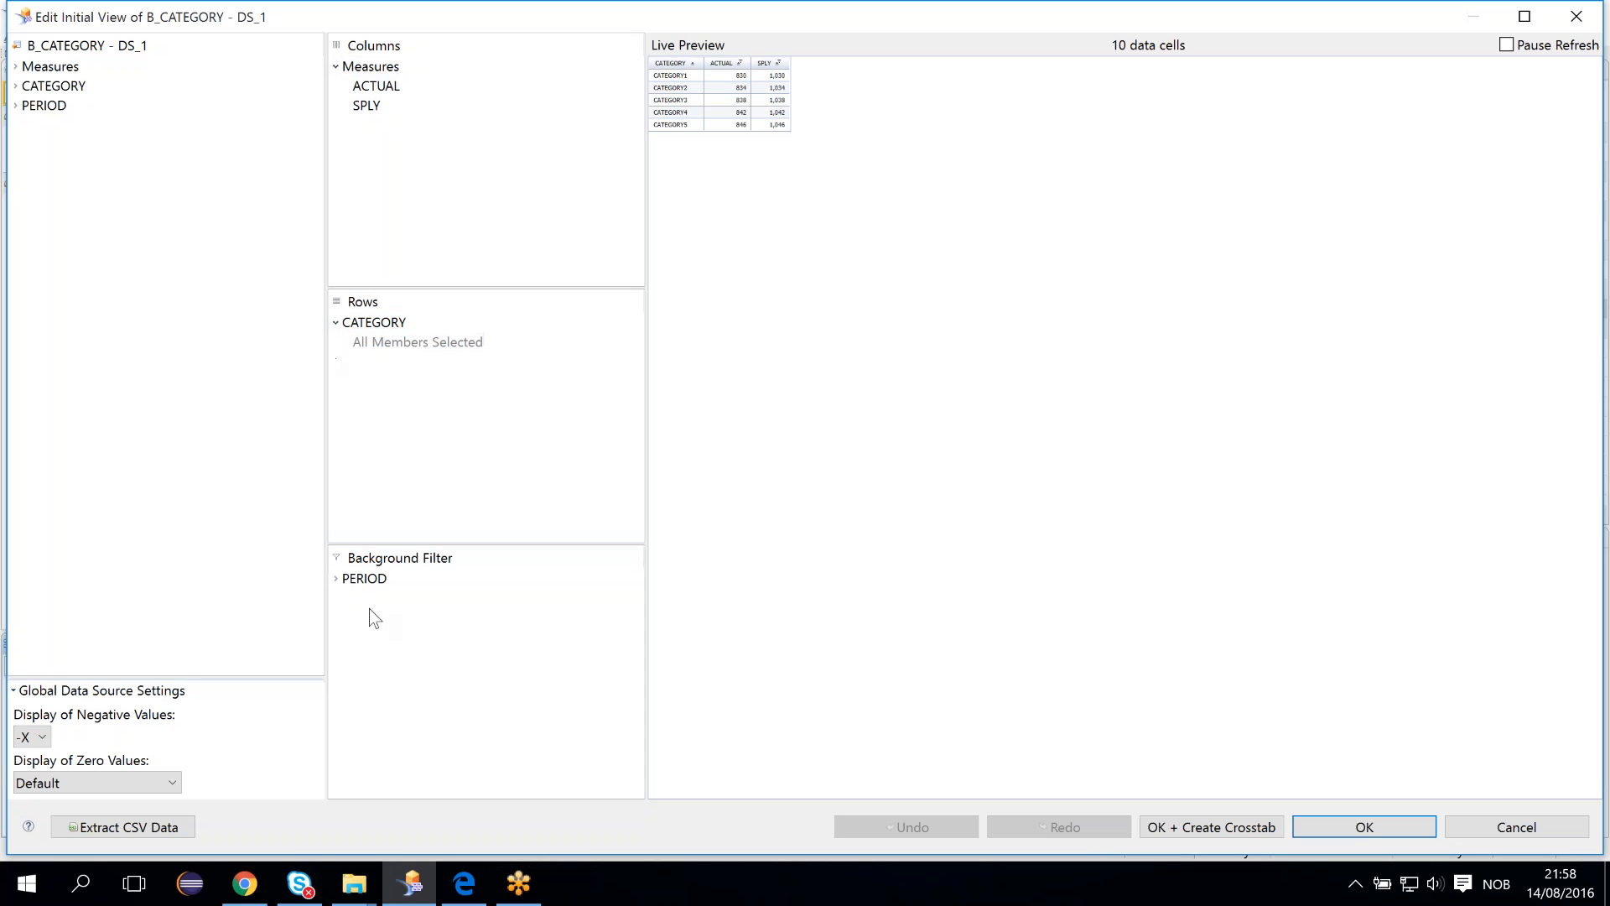
{"action": "left_click", "coordinate": [335, 578]}
{"action": "left_click", "coordinate": [1376, 829]}
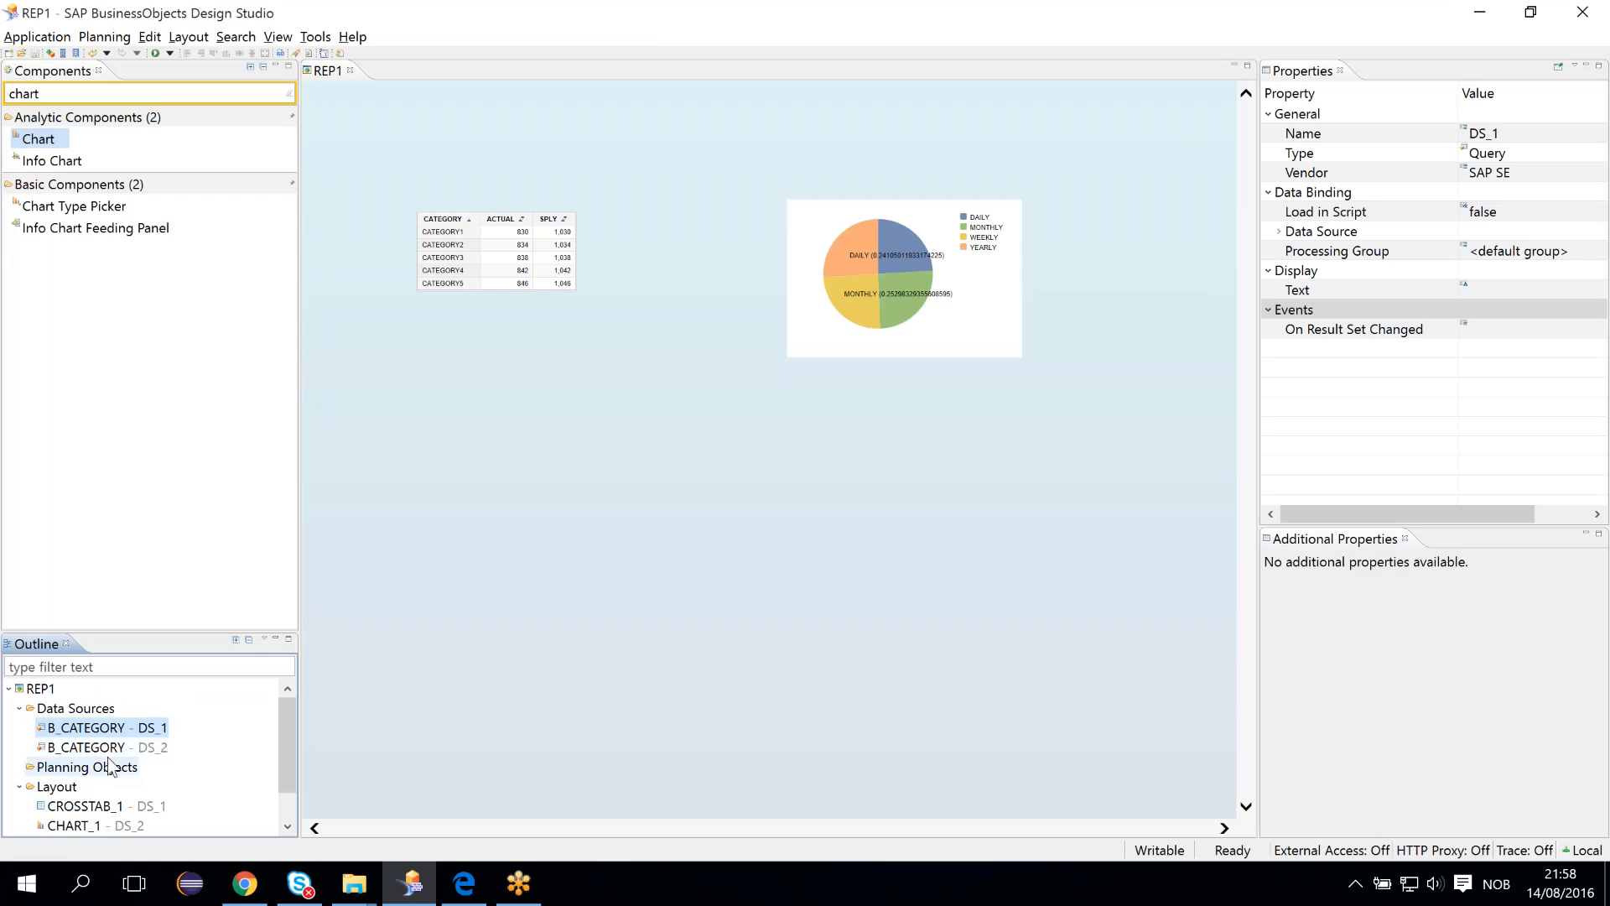
- Examine the initial view of data source DS_2, expanding Measures, and close it
{"action": "left_click", "coordinate": [108, 747]}
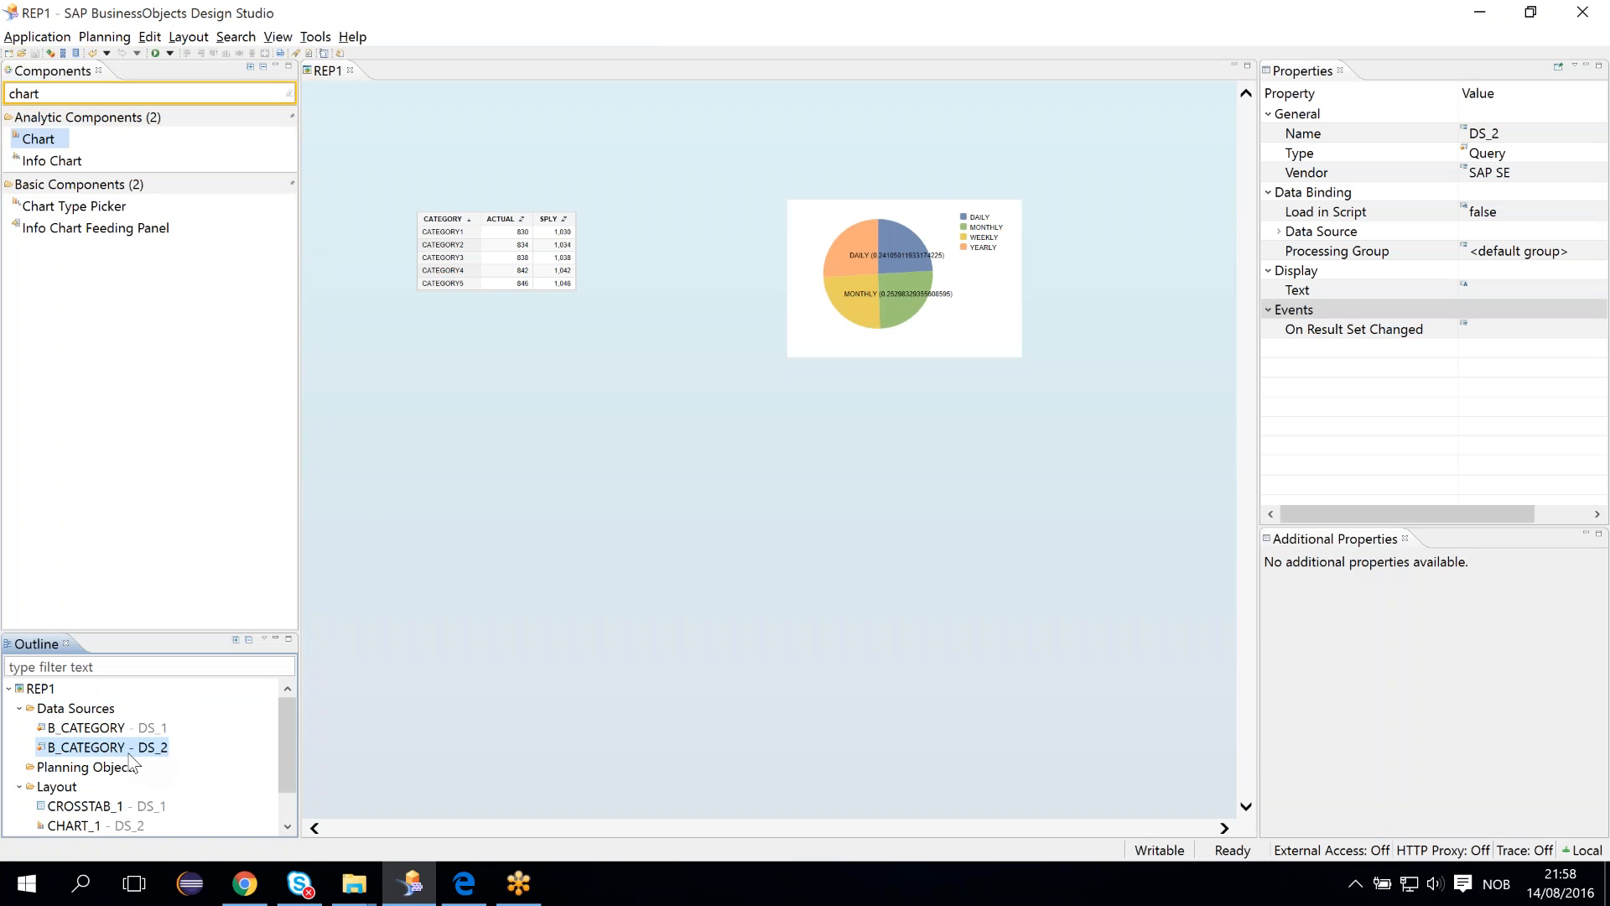
{"action": "right_click", "coordinate": [129, 754]}
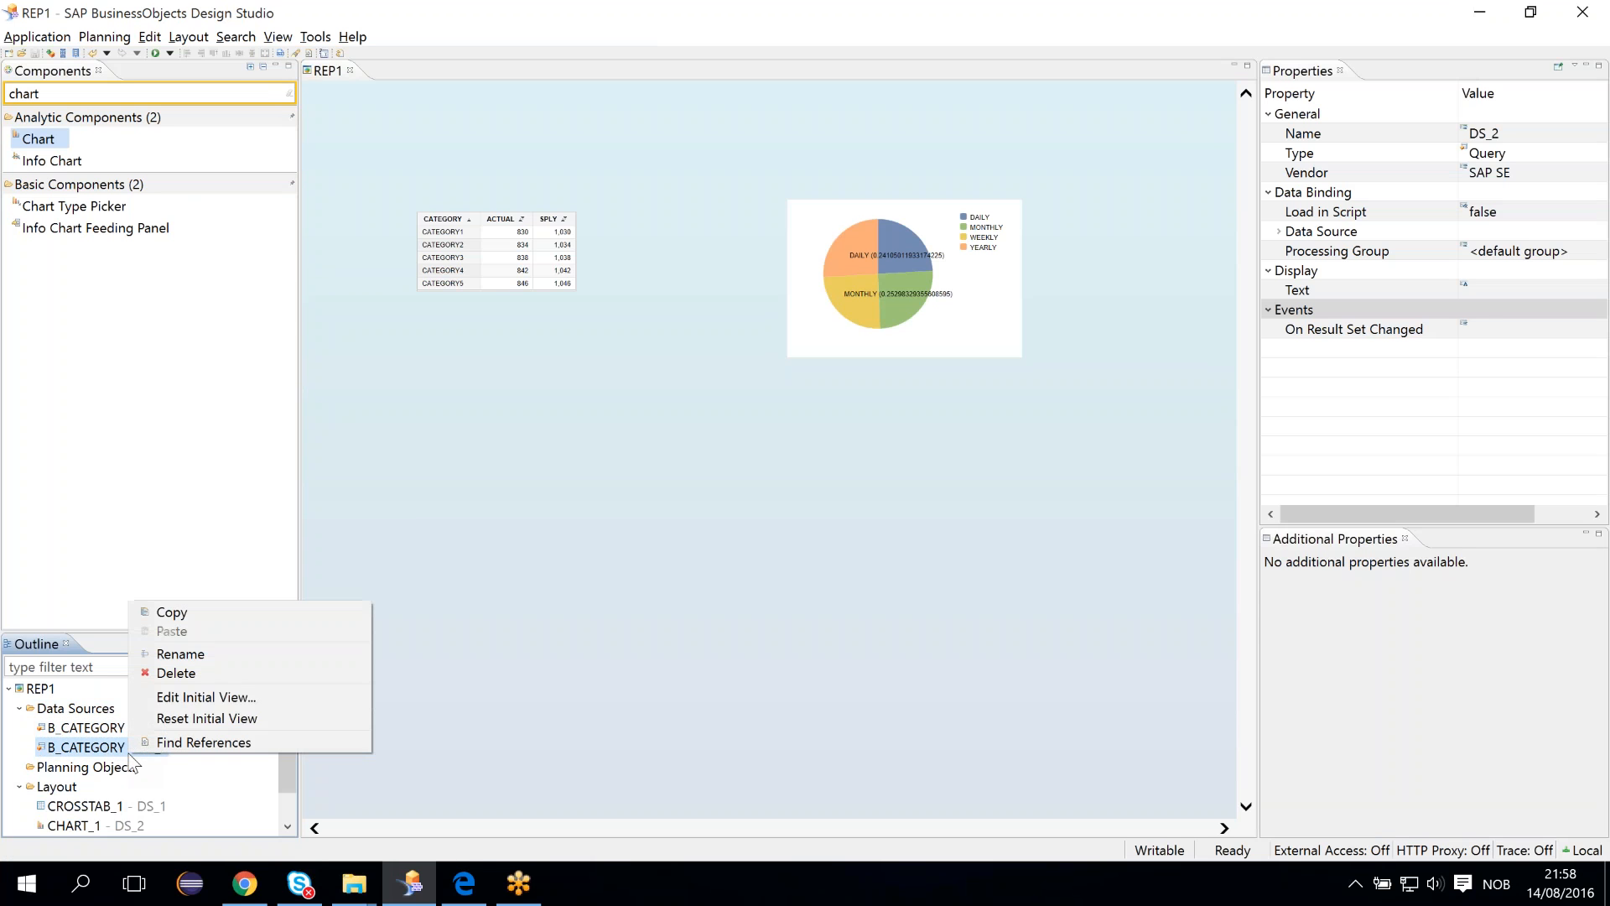
{"action": "left_click", "coordinate": [168, 697]}
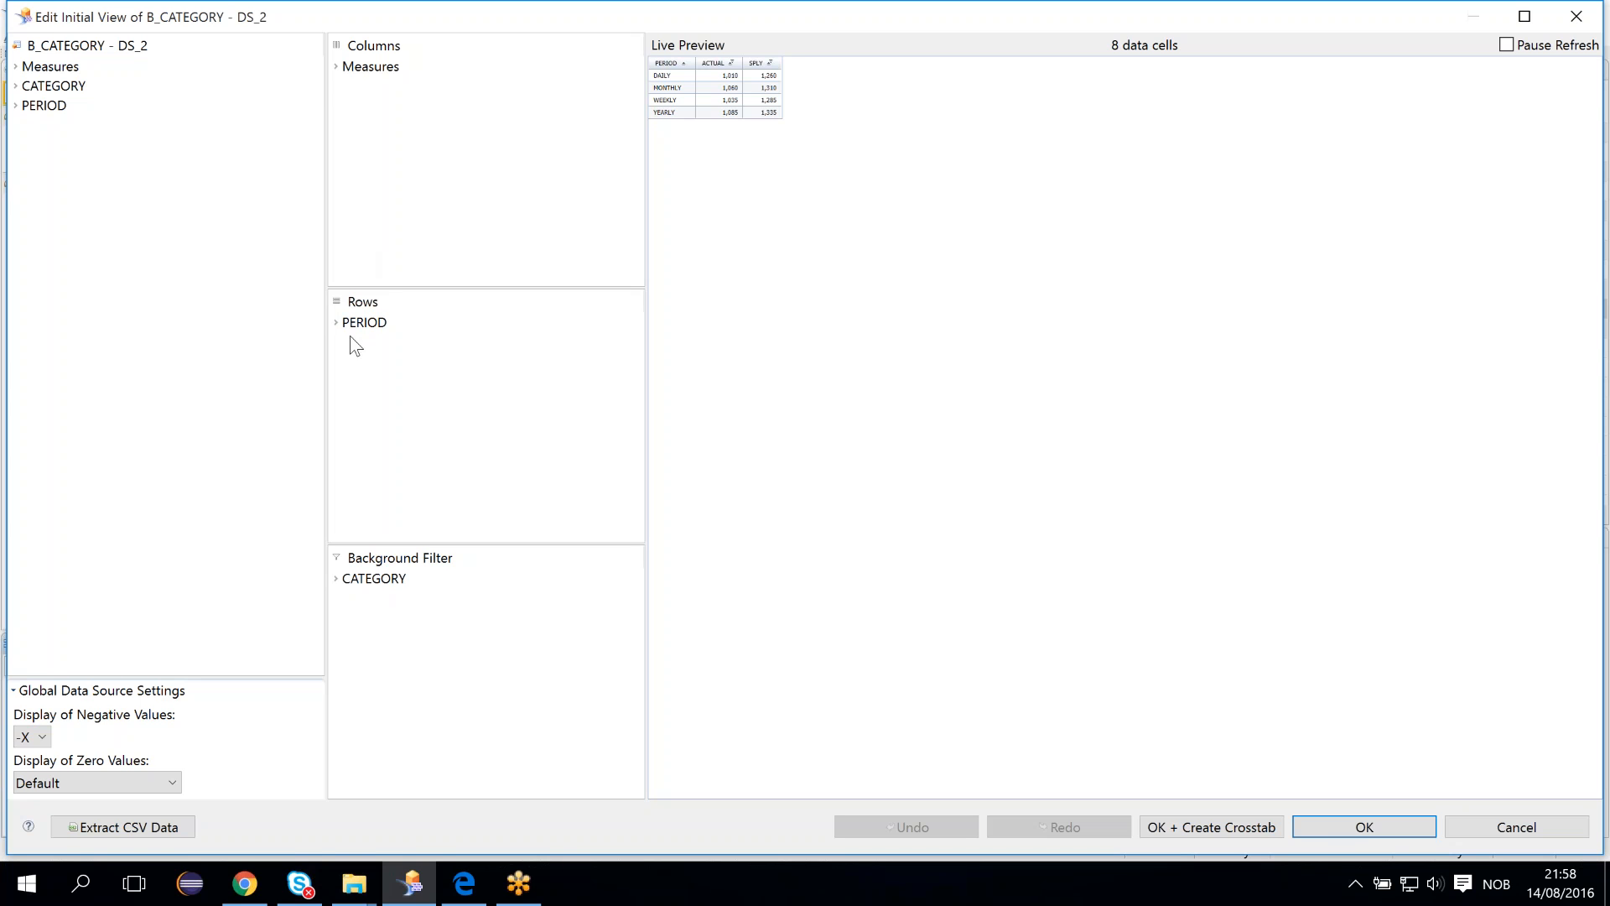
{"action": "left_click", "coordinate": [335, 66]}
{"action": "left_click", "coordinate": [1364, 827]}
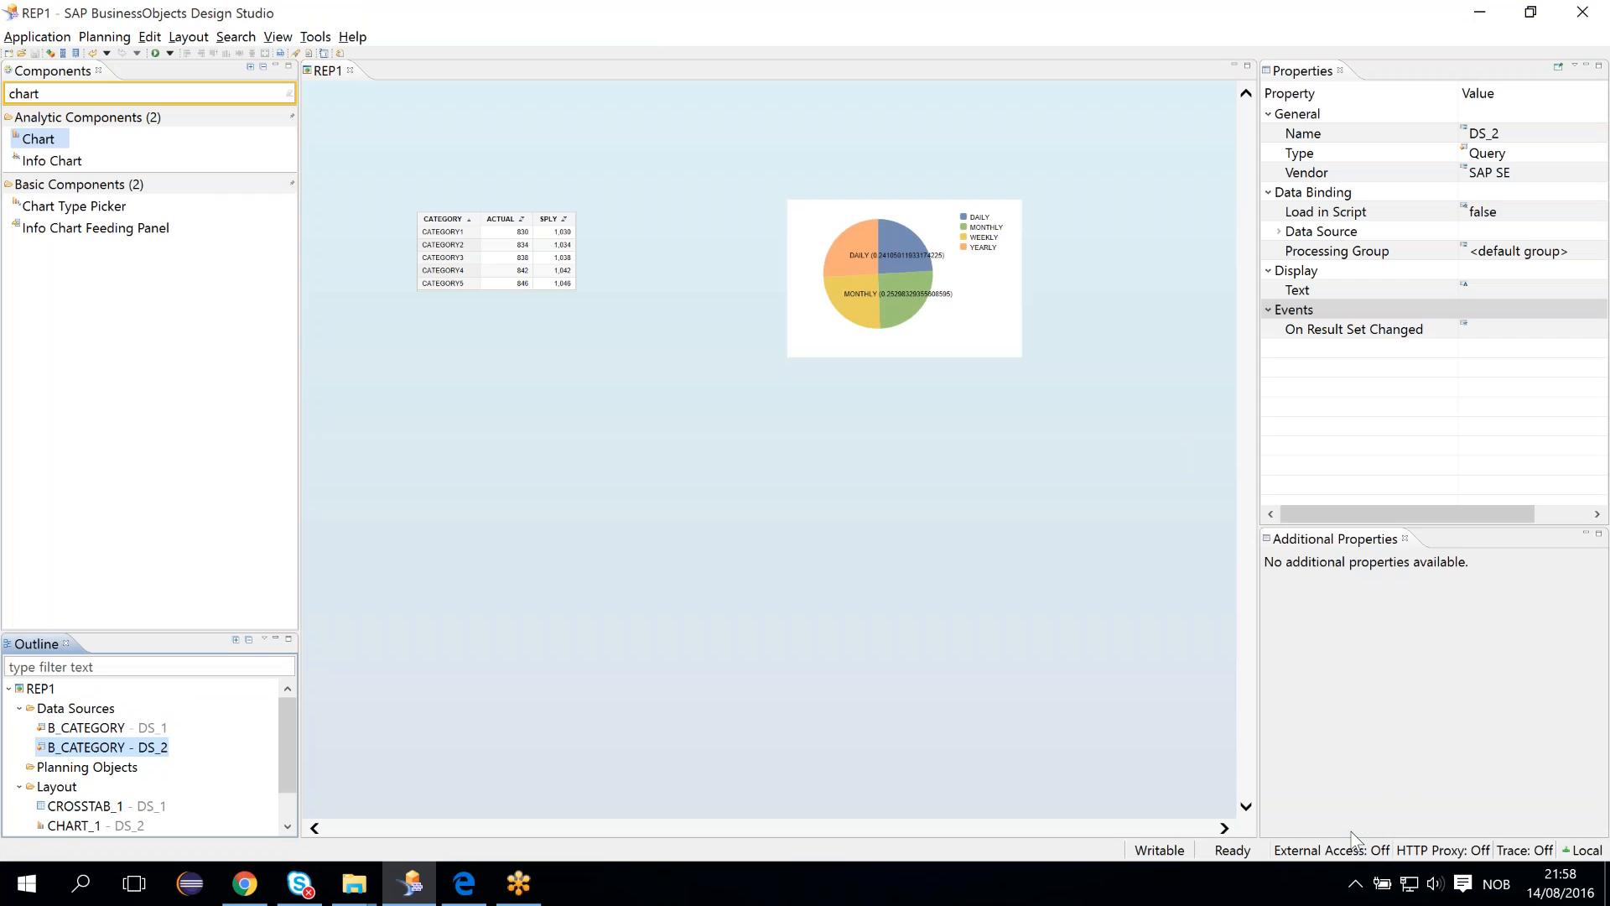
- Set the pie chart's selection mode to single and save the application
{"action": "left_click", "coordinate": [483, 259]}
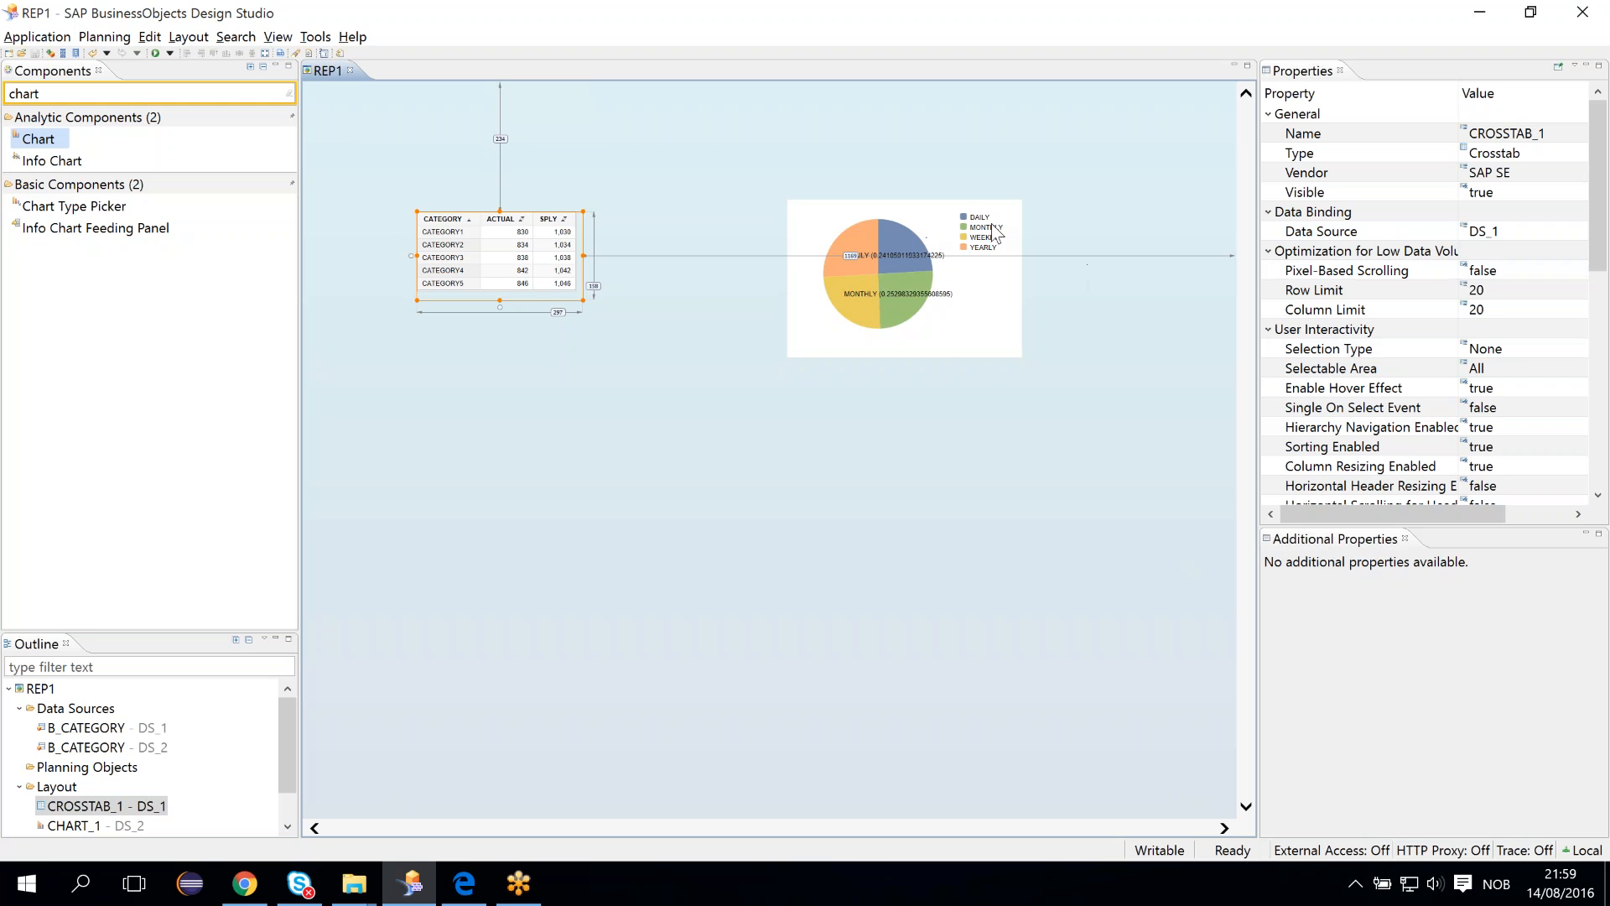
{"action": "left_click", "coordinate": [914, 223]}
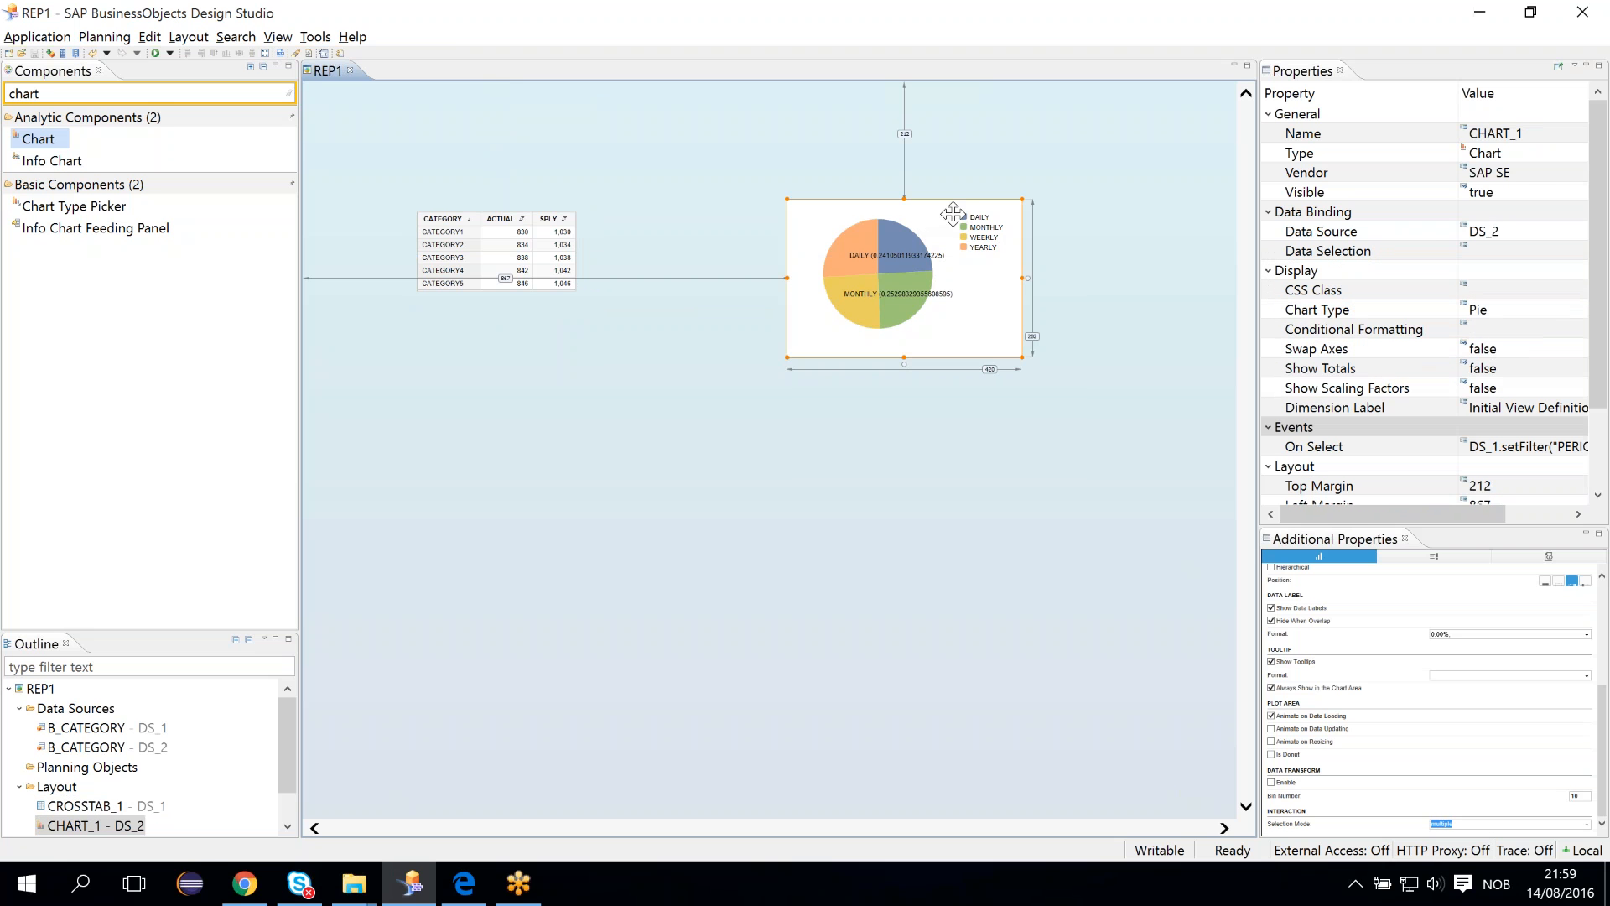
{"action": "left_click", "coordinate": [1531, 231]}
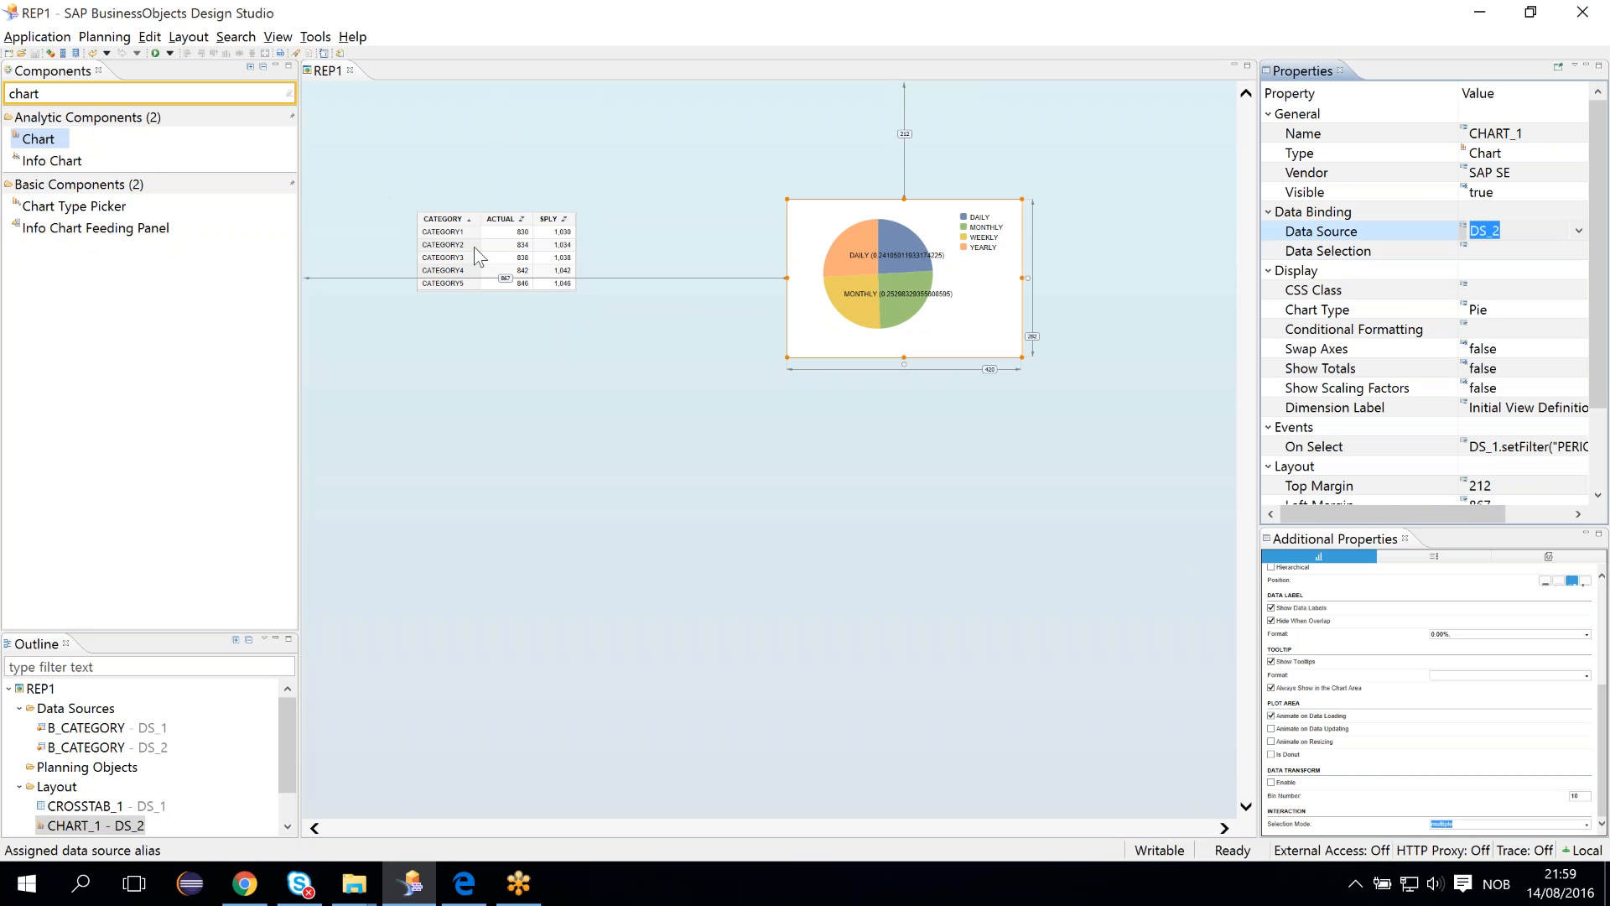
{"action": "left_click", "coordinate": [497, 245]}
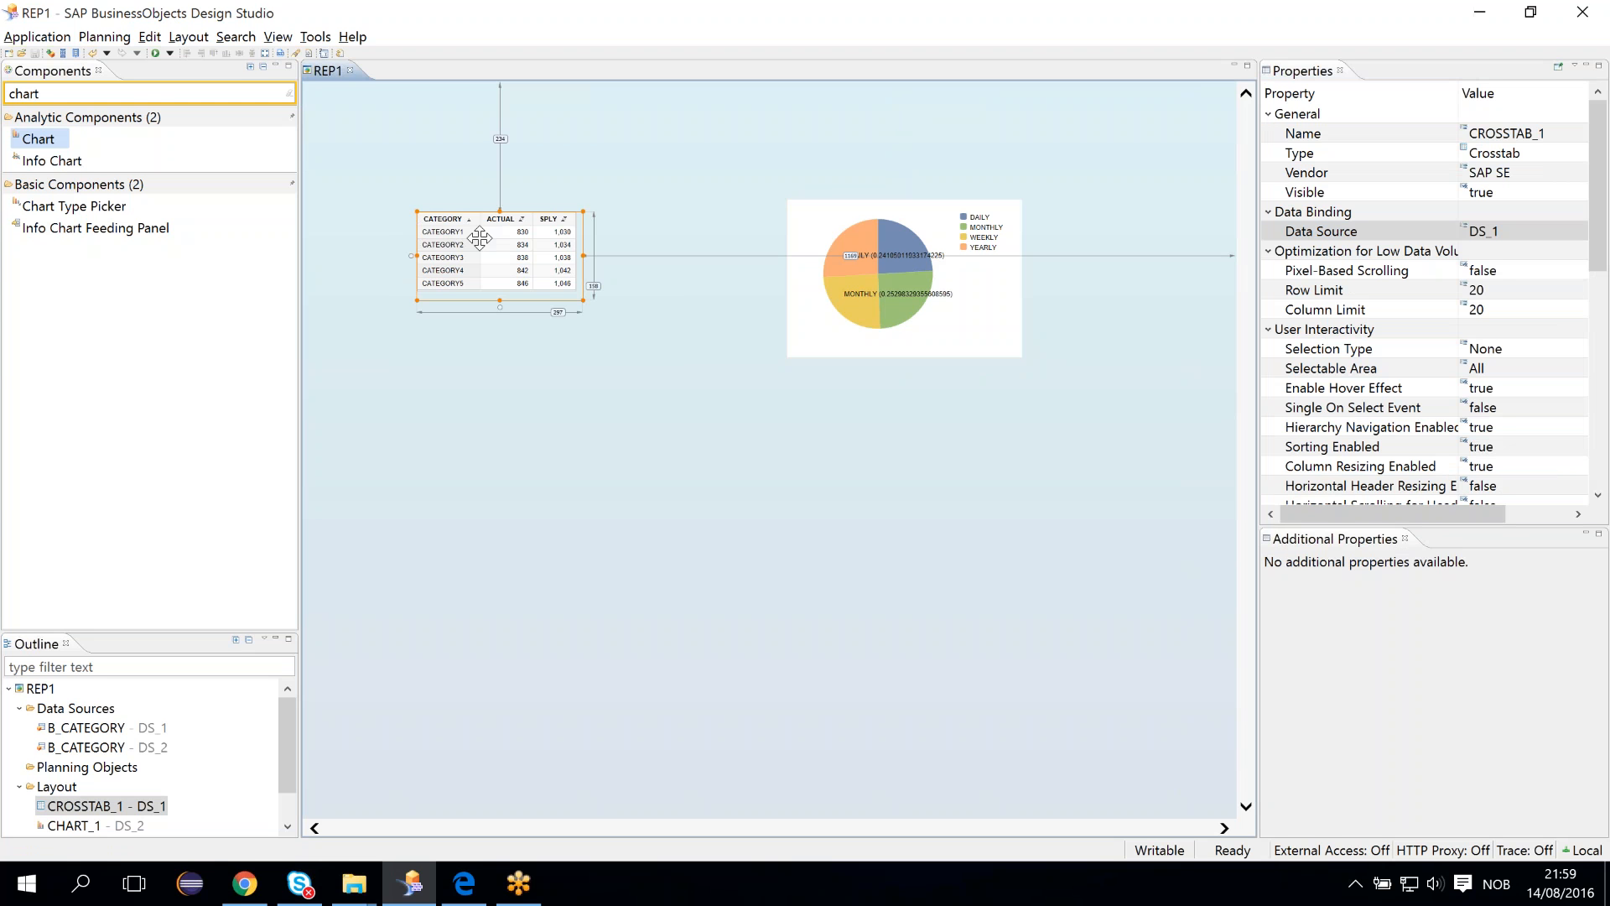
{"action": "left_click", "coordinate": [867, 208]}
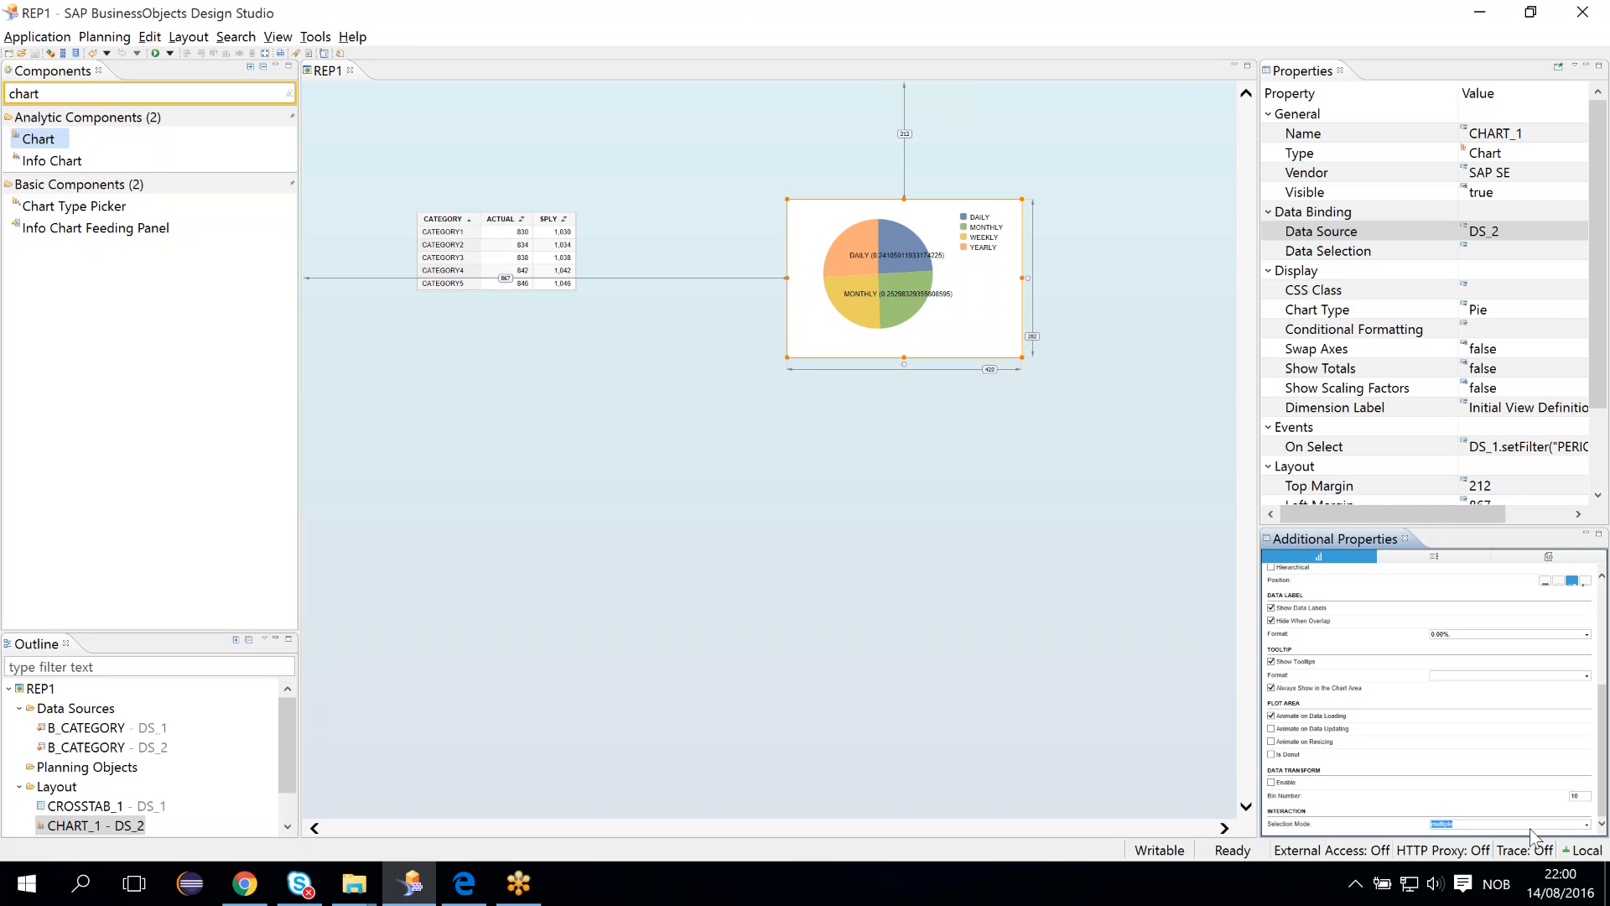
{"action": "left_click", "coordinate": [1585, 825]}
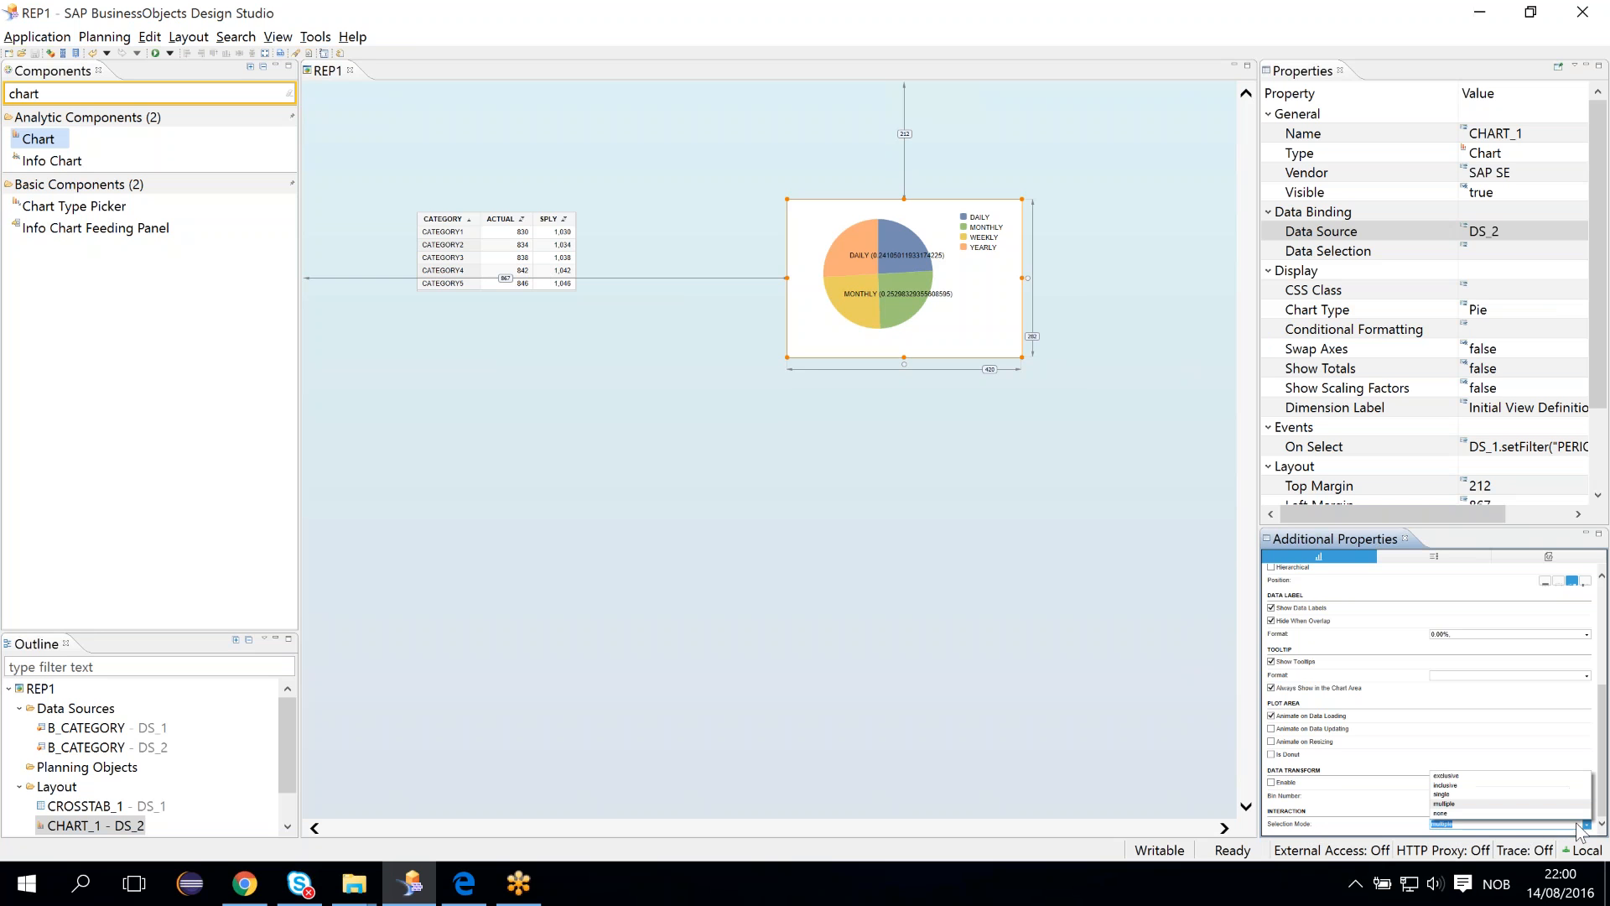
{"action": "left_click", "coordinate": [1441, 796]}
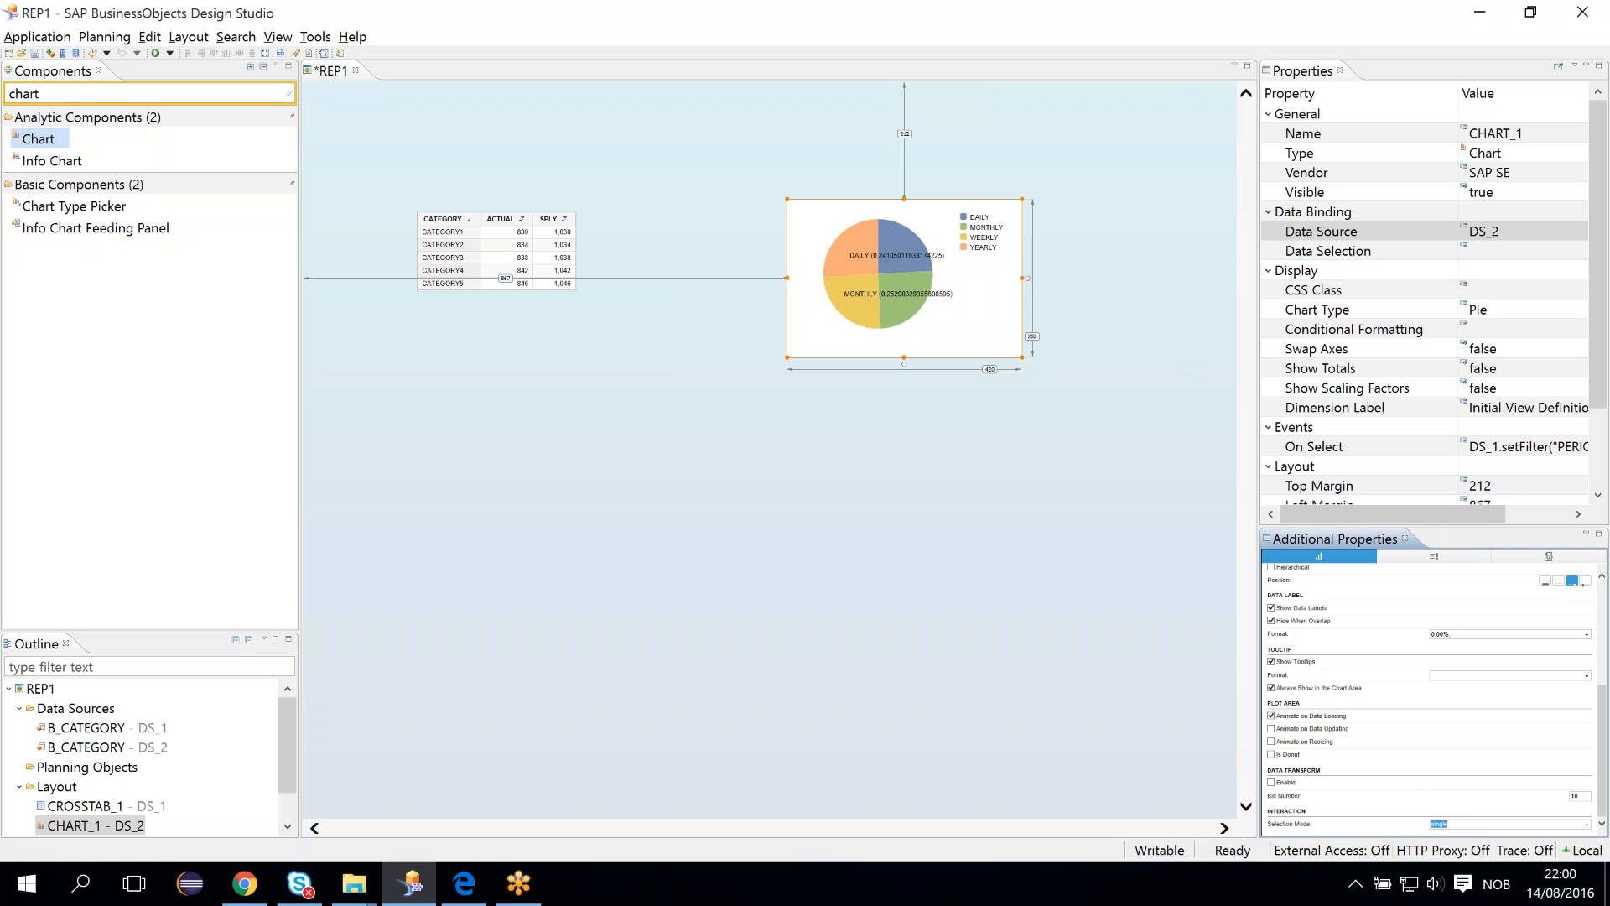
{"action": "left_click", "coordinate": [35, 54]}
- Review the chart's On Select script that filters DS_1 by the selected PERIOD, then close the editor
{"action": "left_click", "coordinate": [1575, 450]}
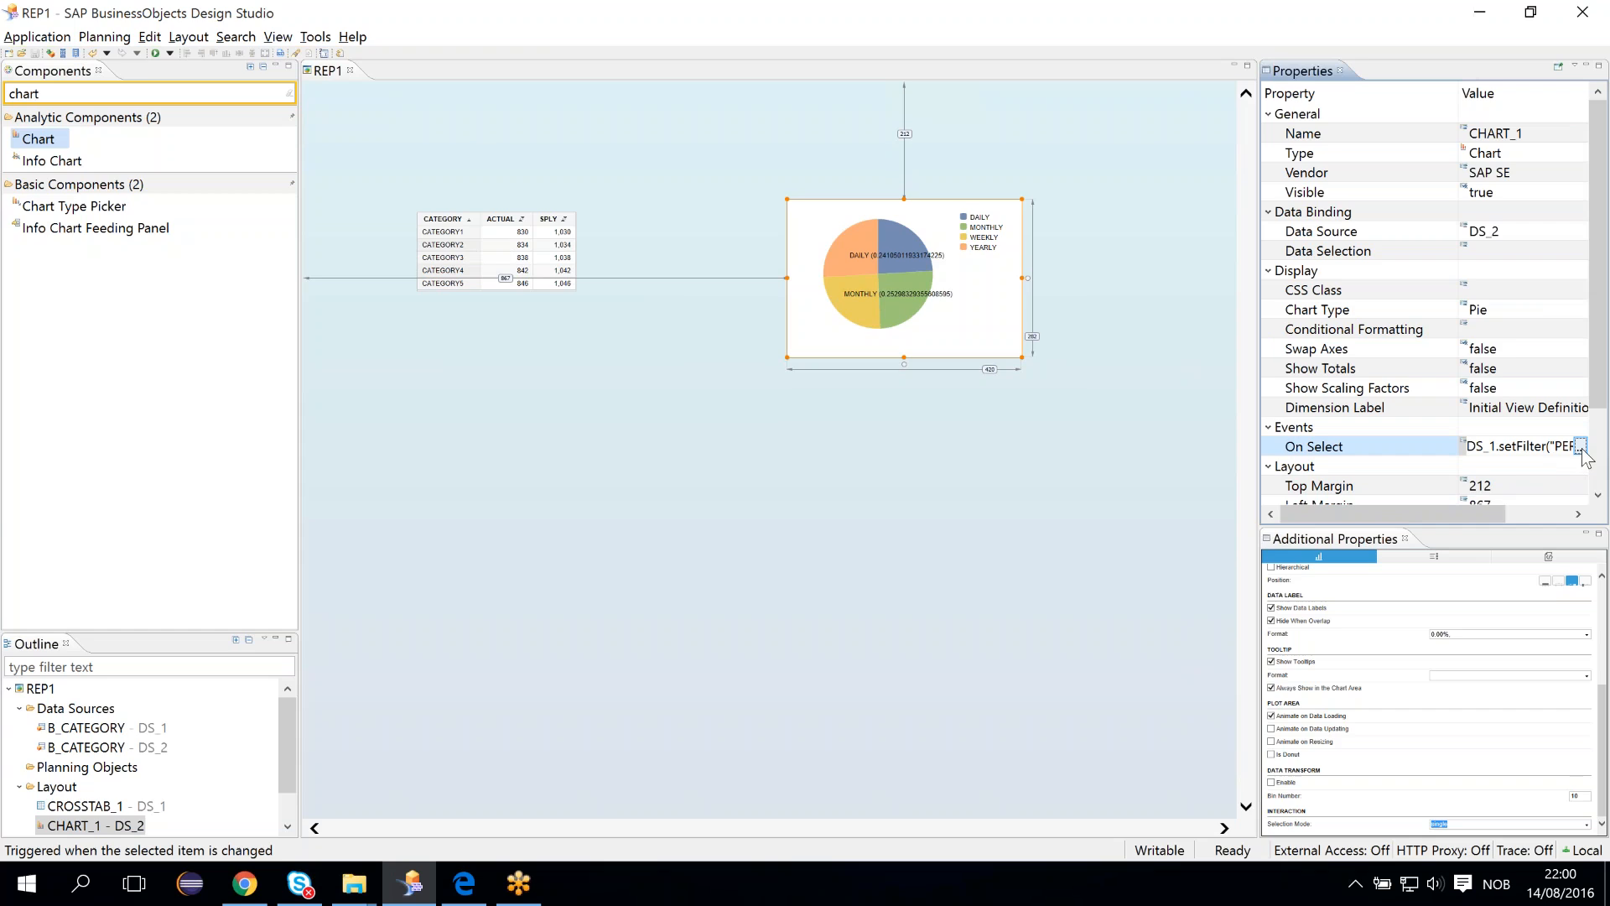
{"action": "left_click", "coordinate": [1580, 447]}
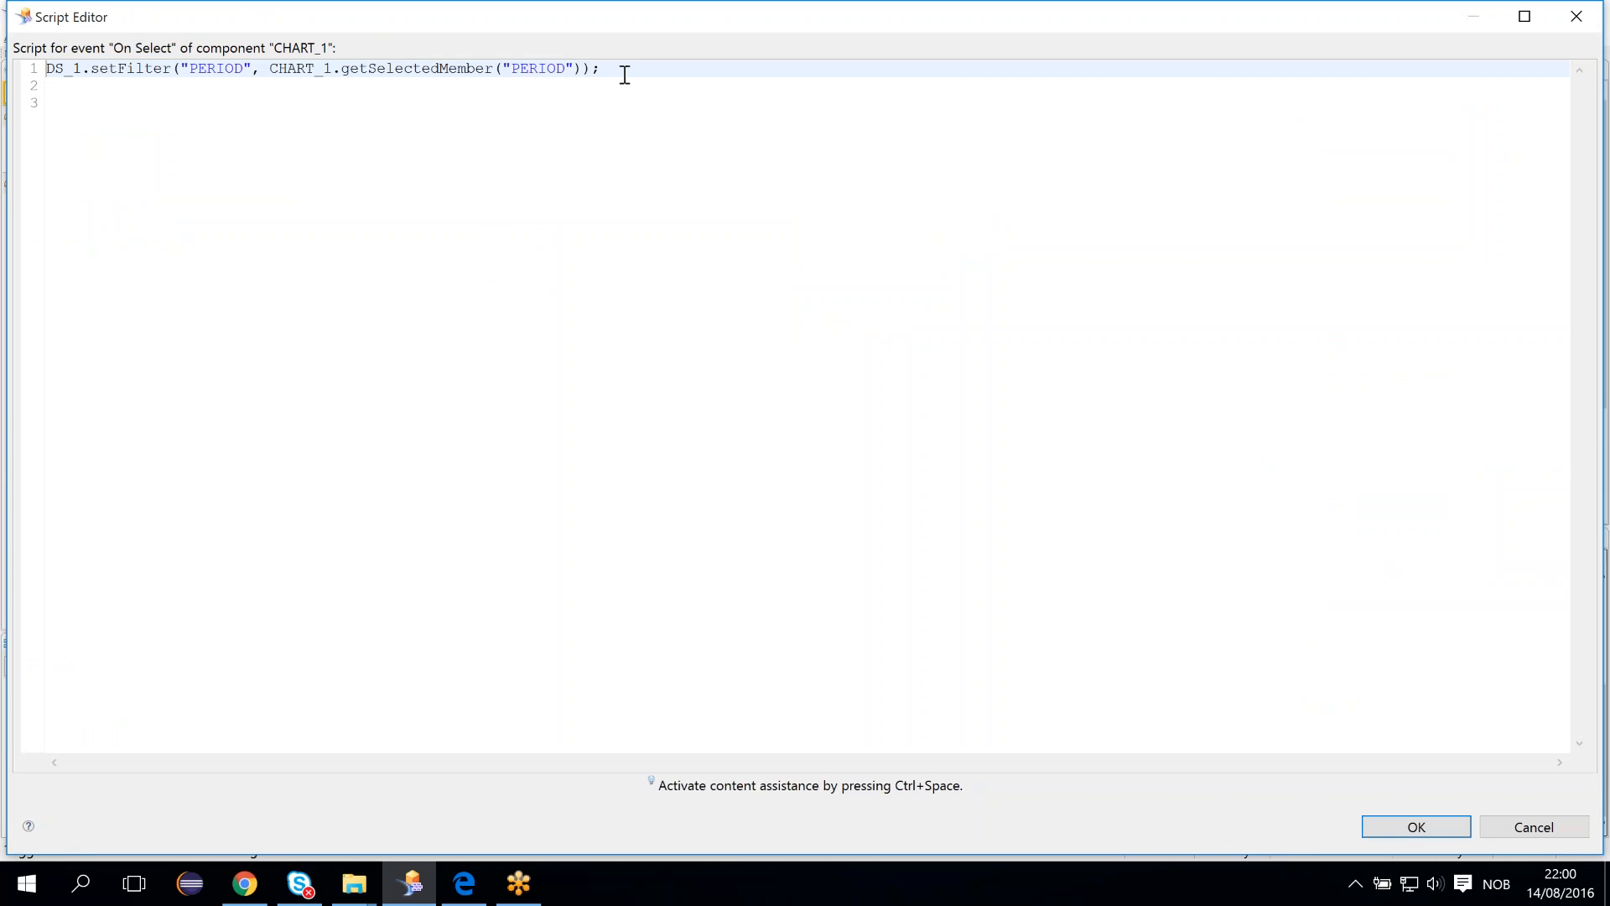
{"action": "left_click_drag", "start_coordinate": [624, 75], "coordinate": [27, 67]}
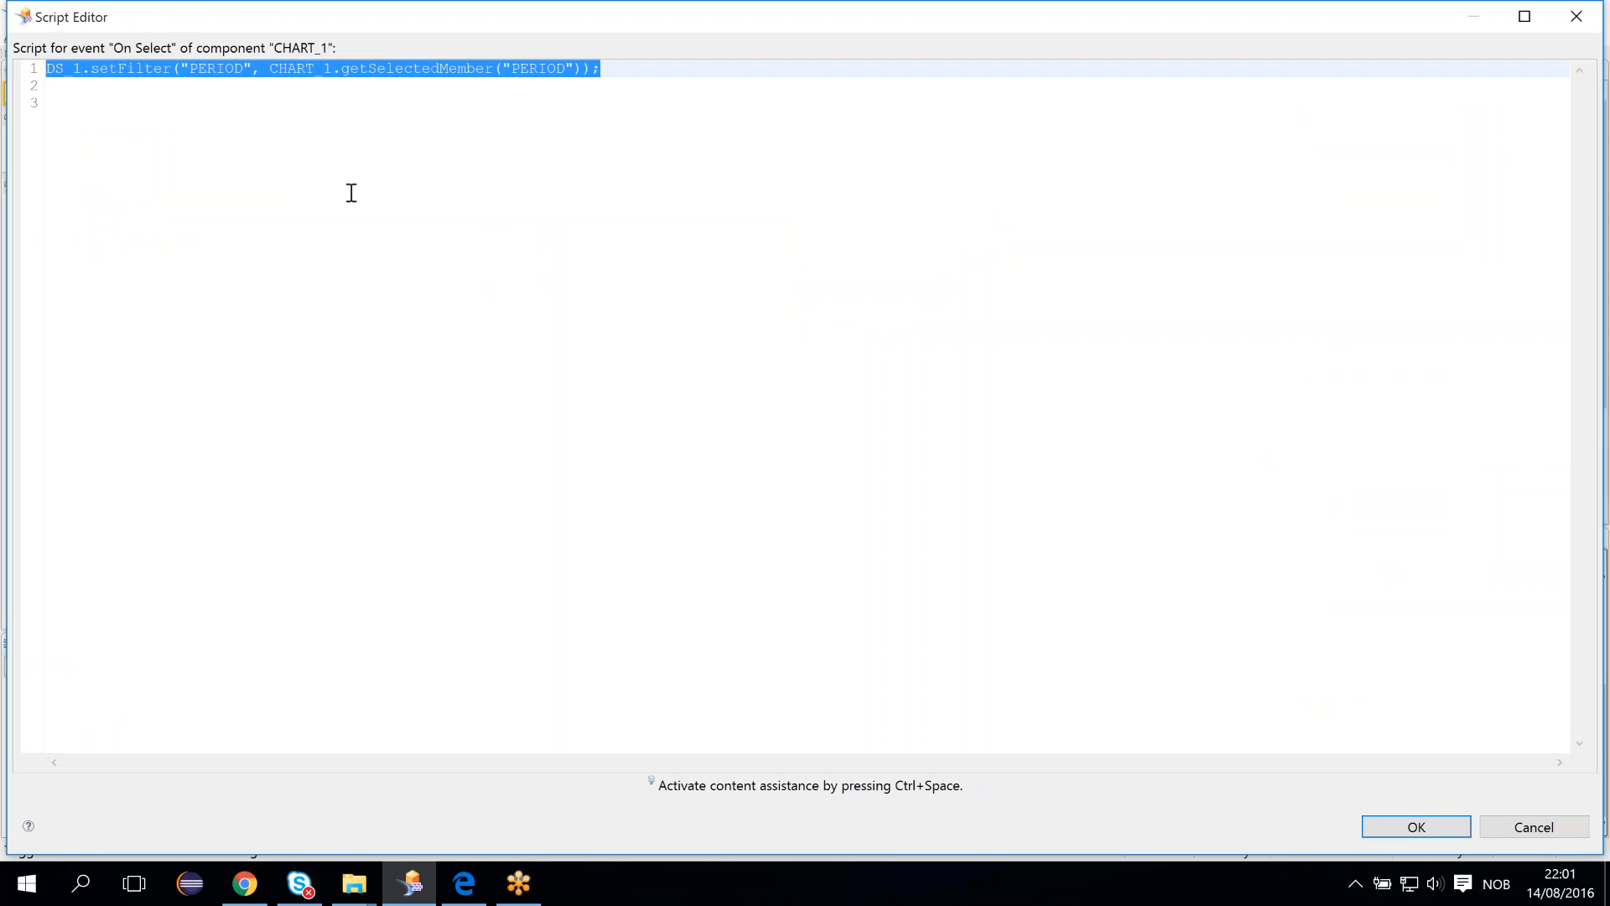
{"action": "left_click", "coordinate": [351, 193]}
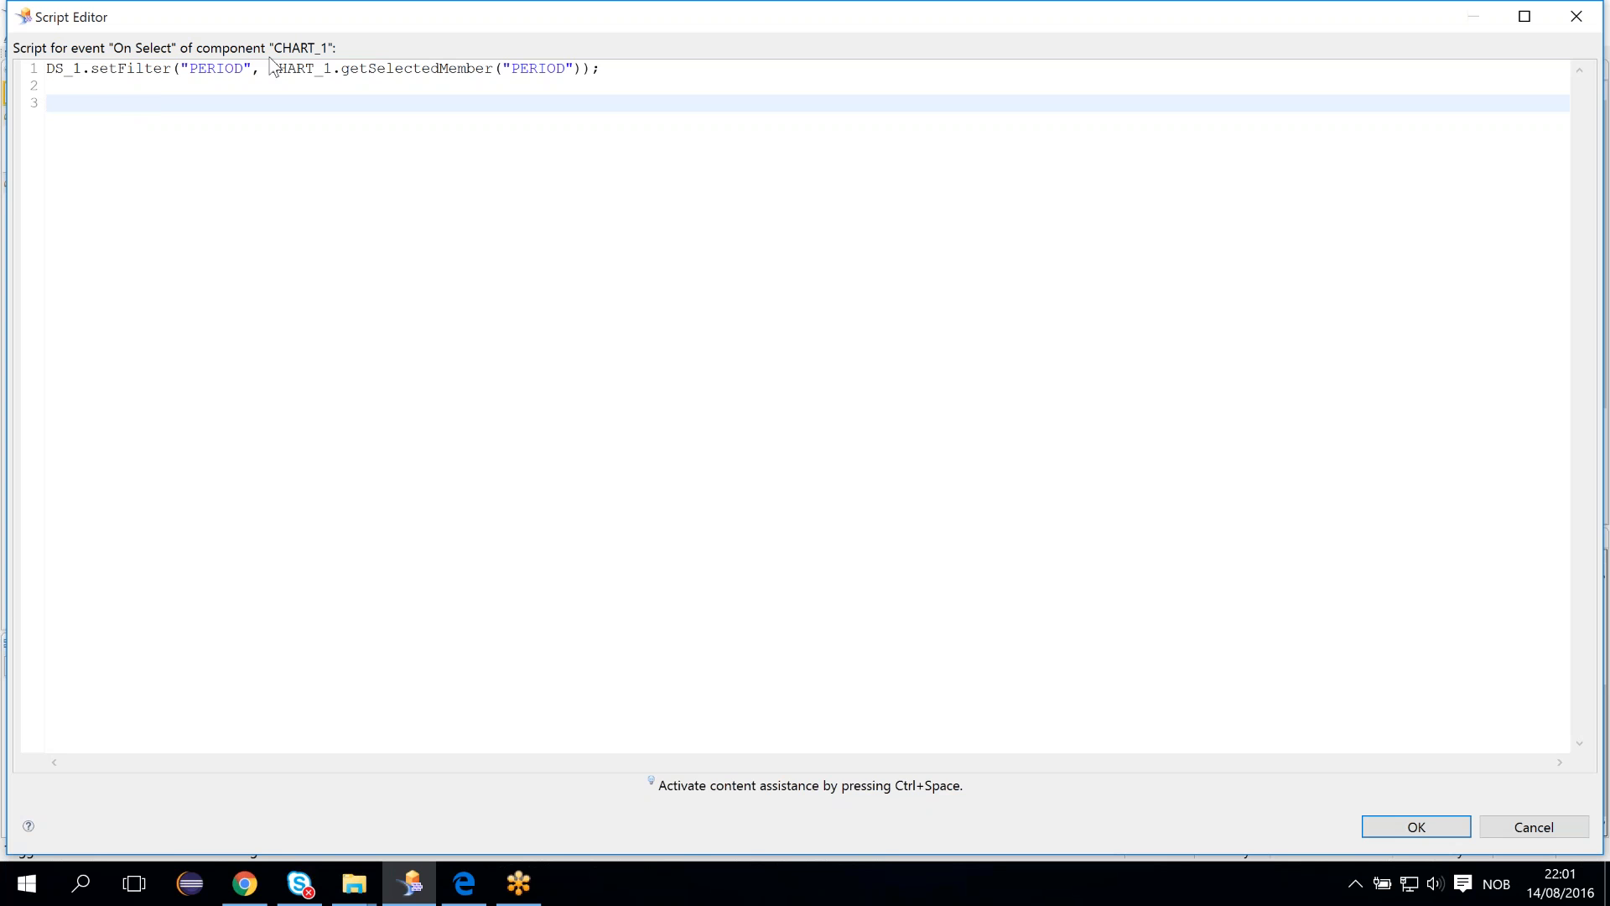
{"action": "left_click", "coordinate": [64, 67]}
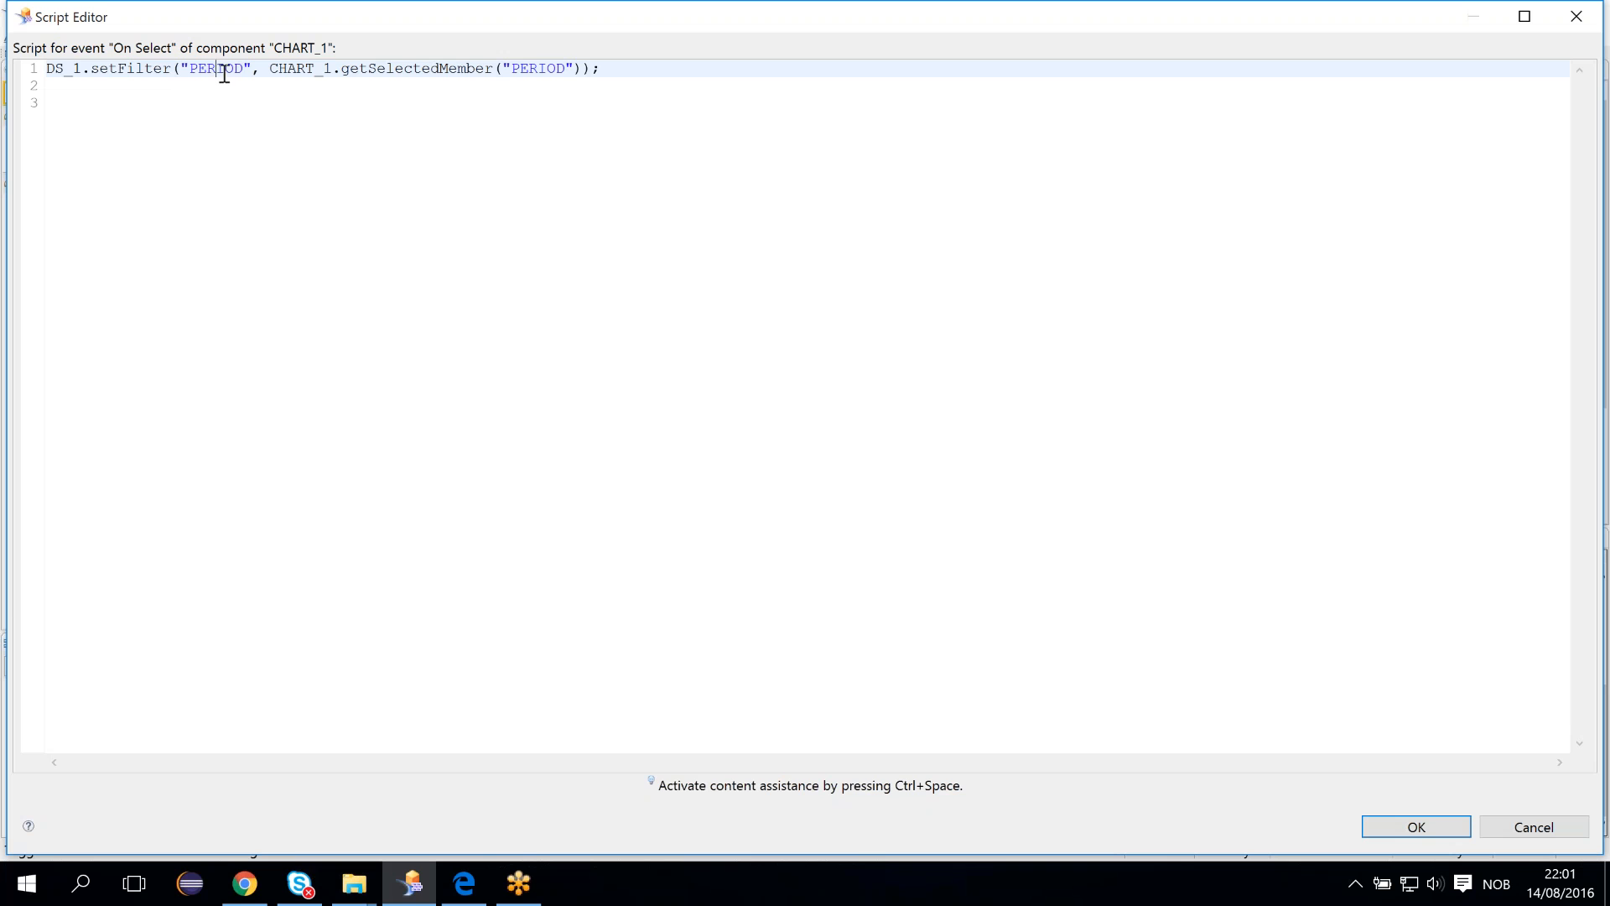
{"action": "mouse_move", "coordinate": [216, 69]}
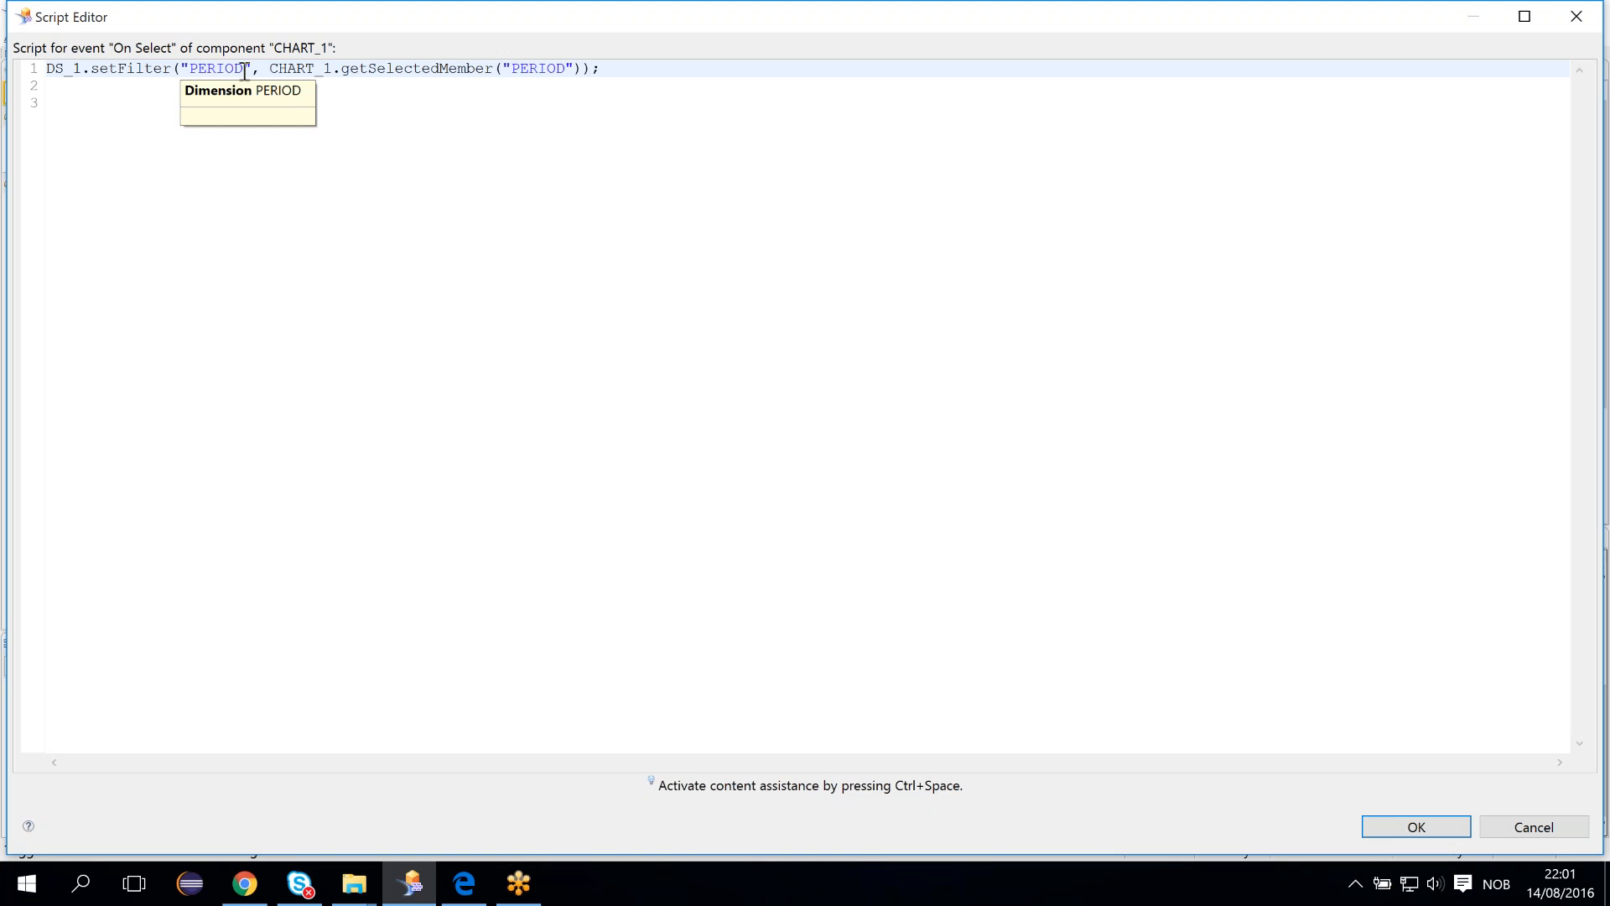
{"action": "left_click", "coordinate": [217, 69]}
{"action": "left_click", "coordinate": [297, 67]}
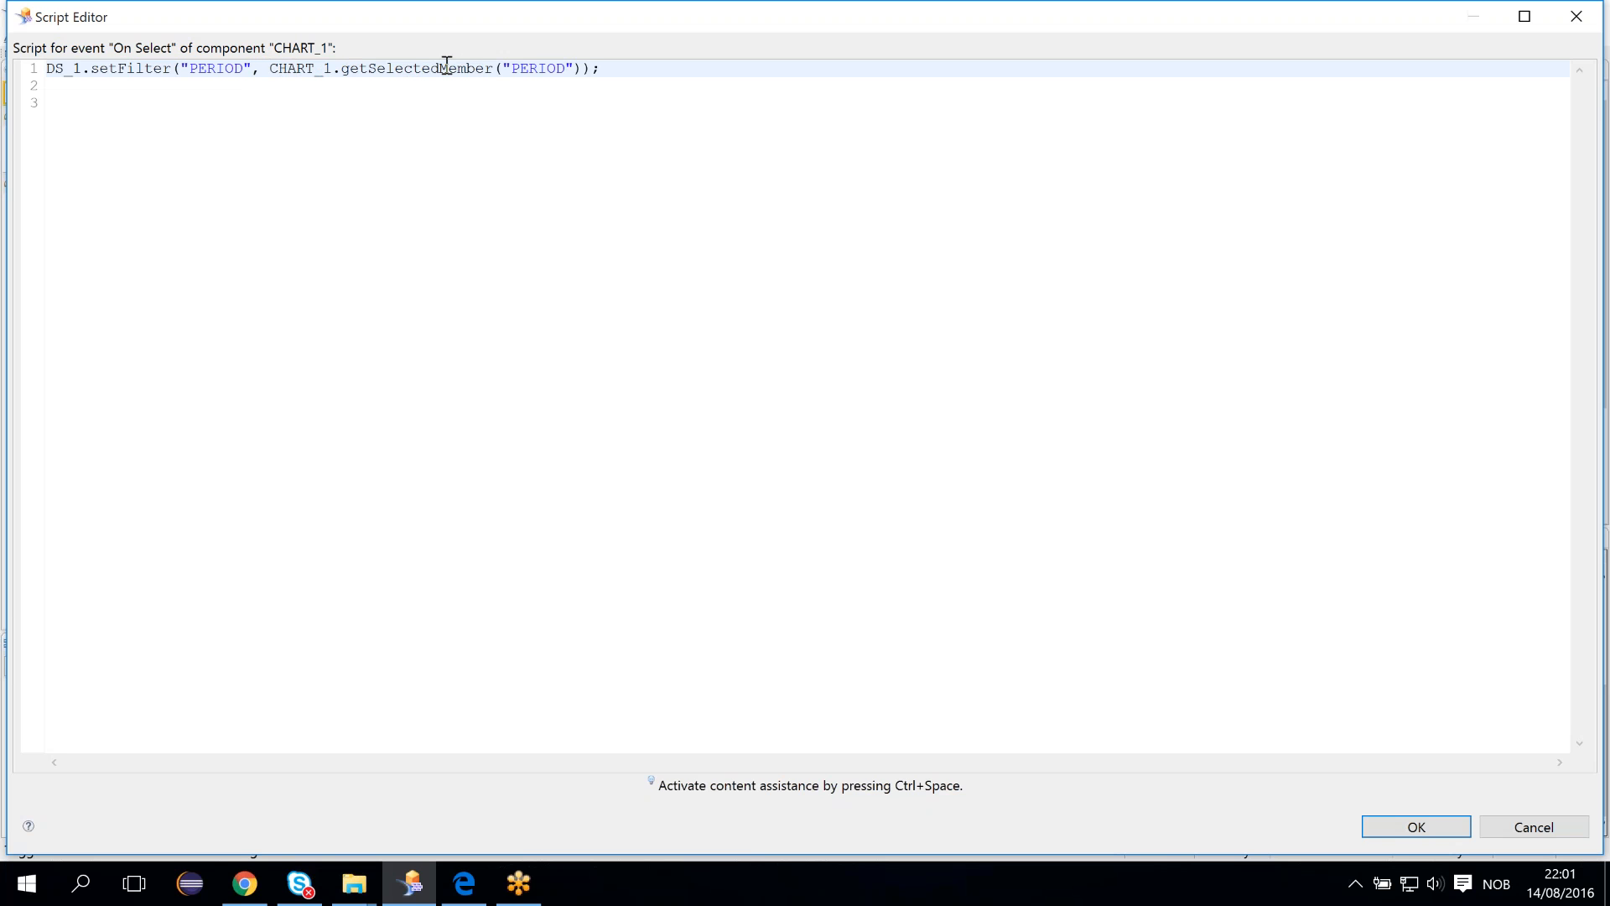
{"action": "mouse_move", "coordinate": [448, 67]}
{"action": "left_click", "coordinate": [1427, 832]}
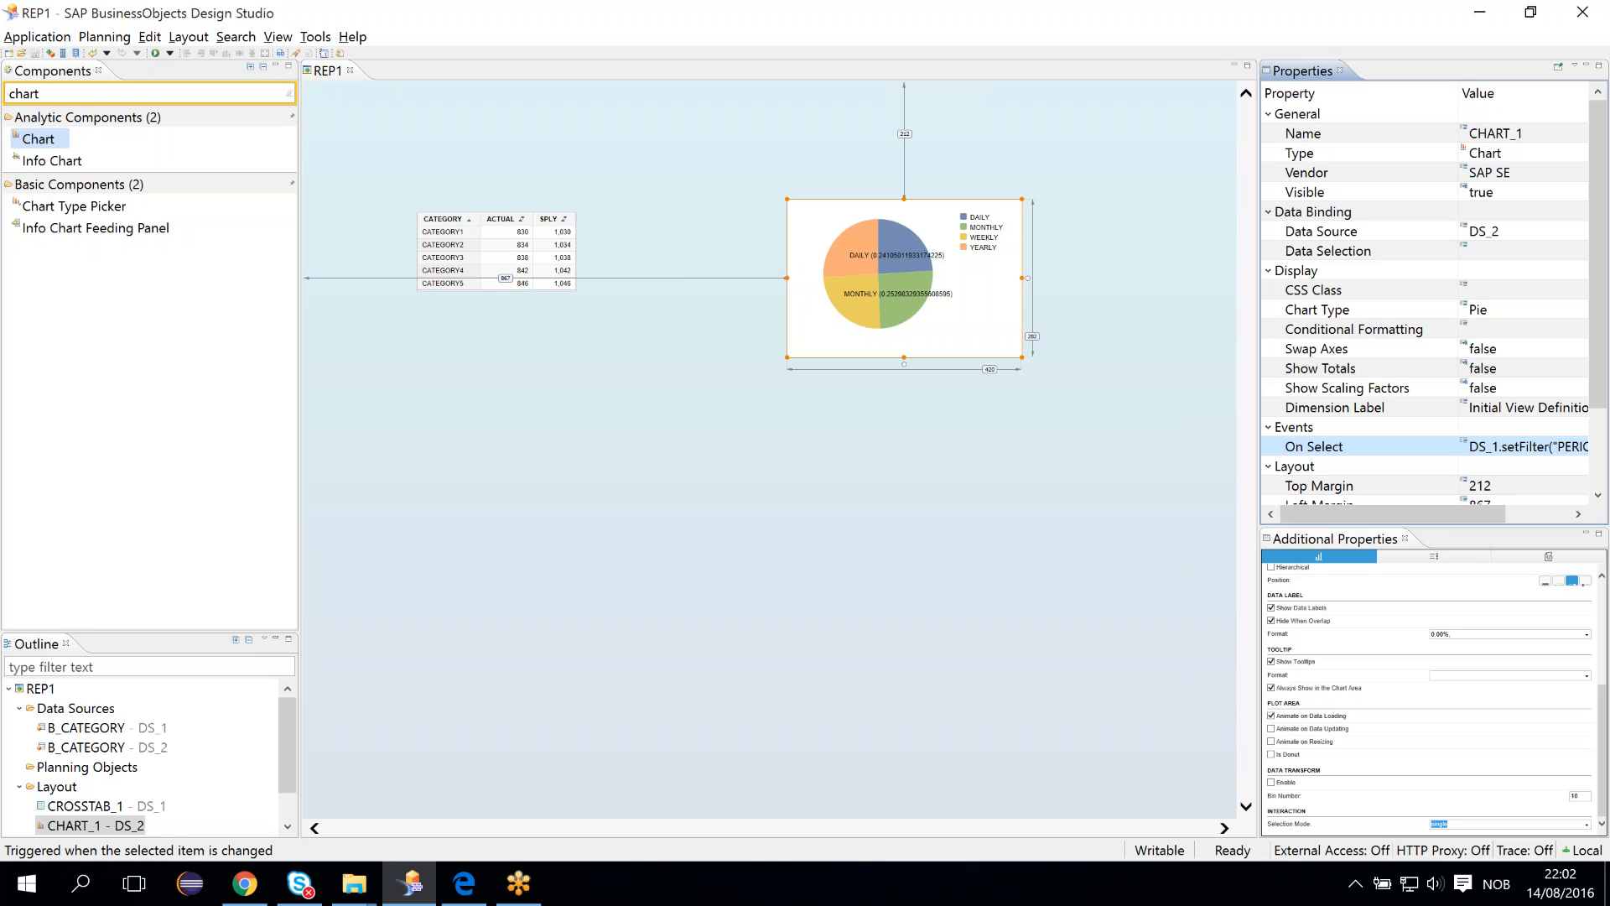
- Execute the application locally and select the DAILY slice of the pie chart to filter the crosstab
{"action": "left_click", "coordinate": [170, 53]}
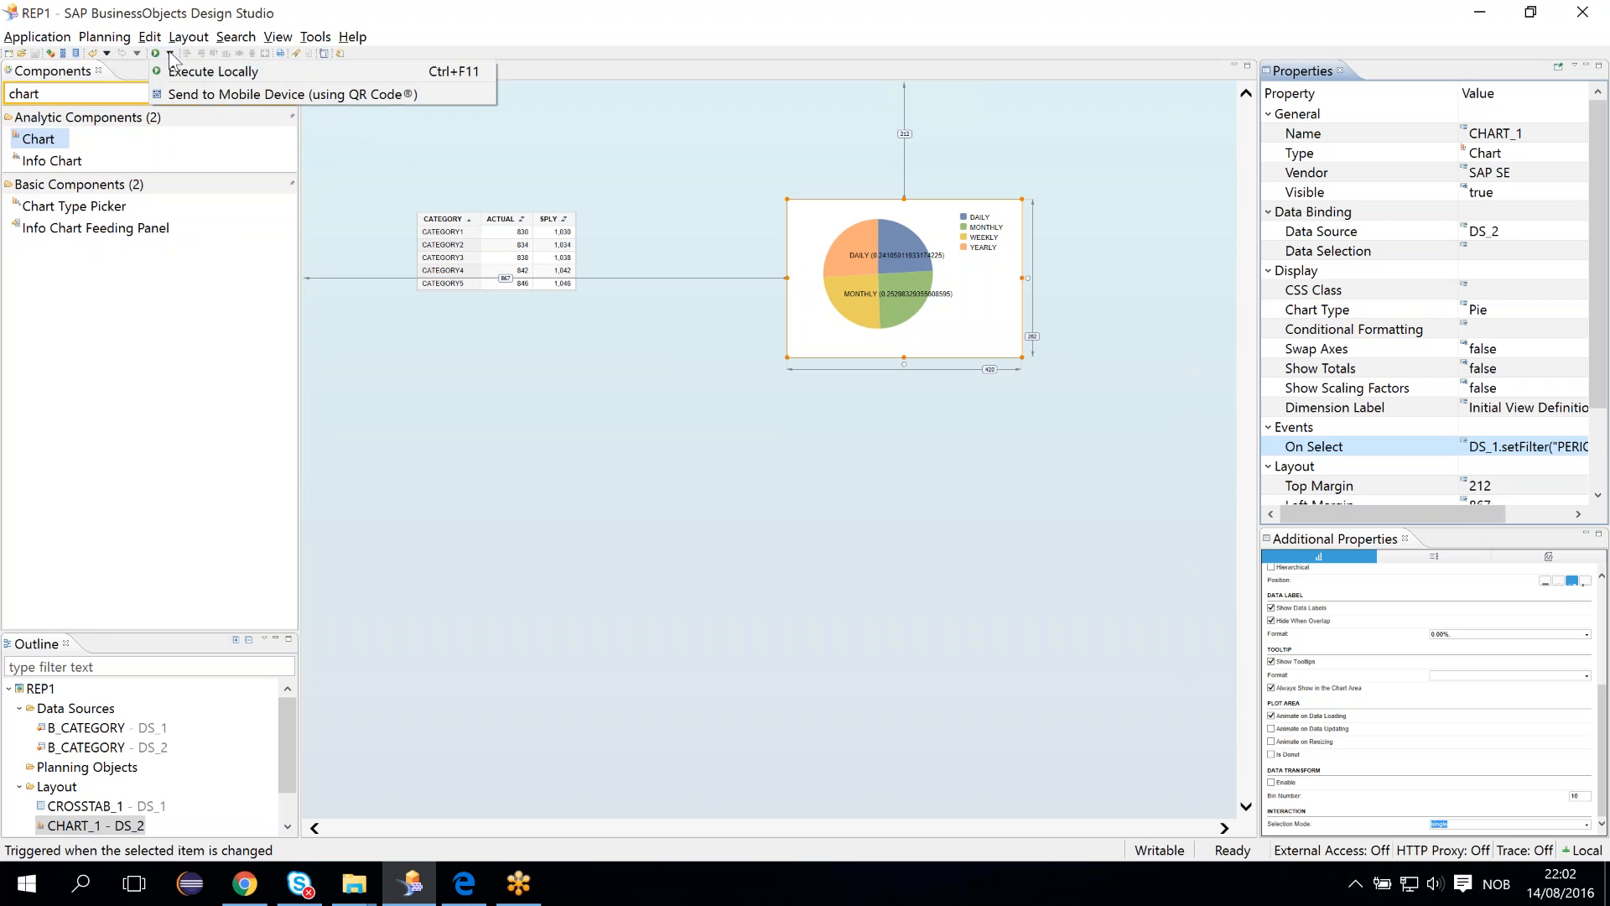
{"action": "left_click", "coordinate": [209, 71]}
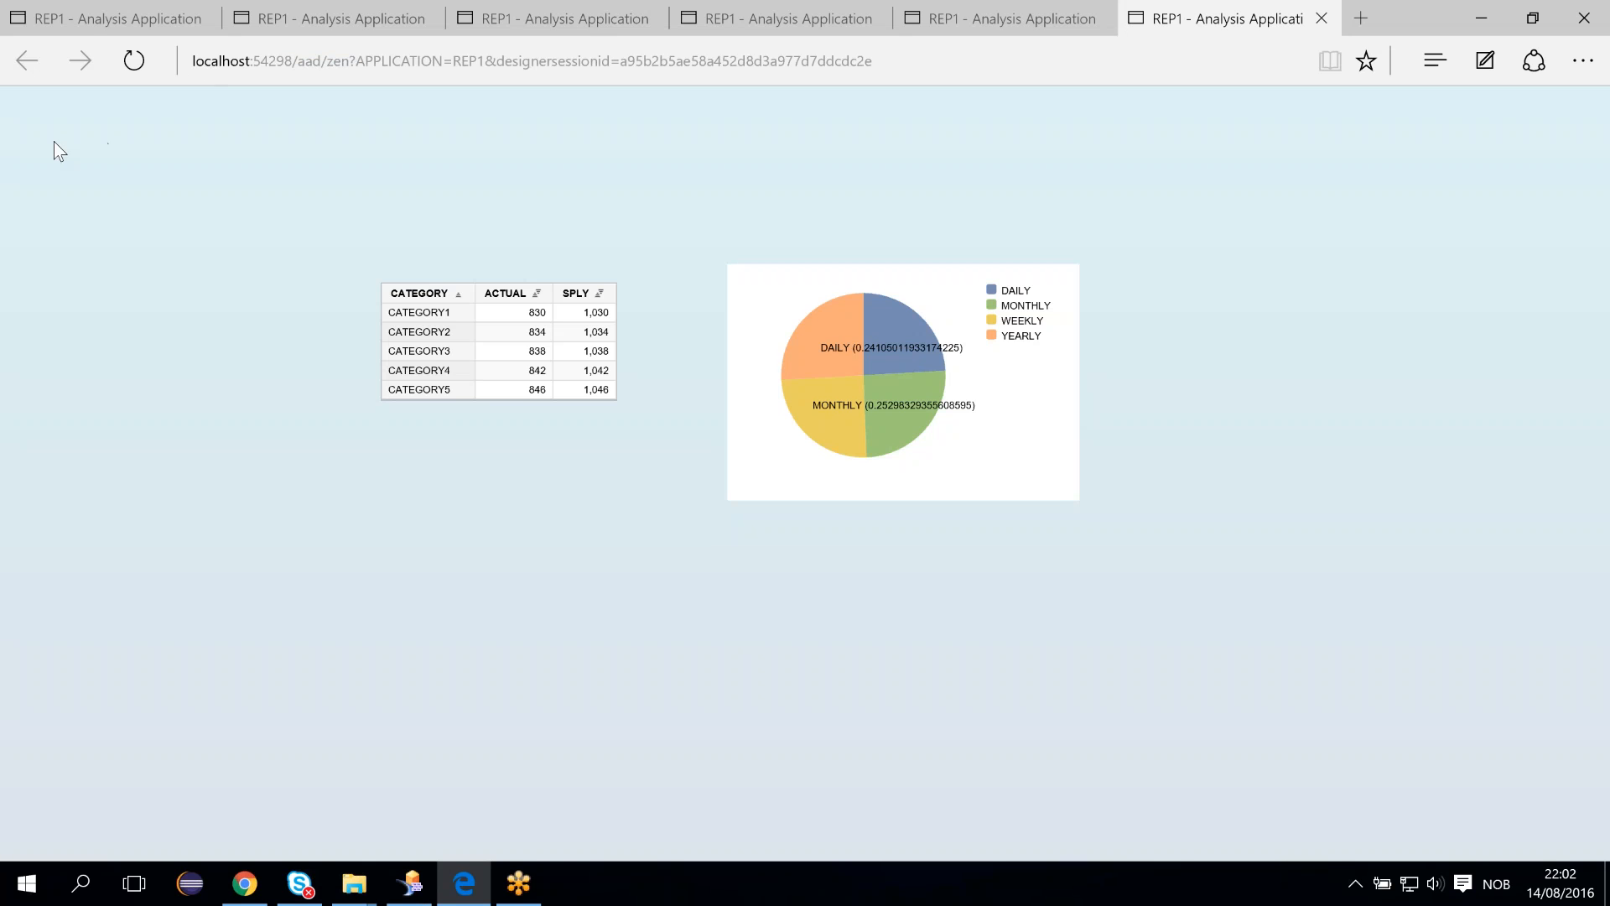
{"action": "mouse_move", "coordinate": [900, 340]}
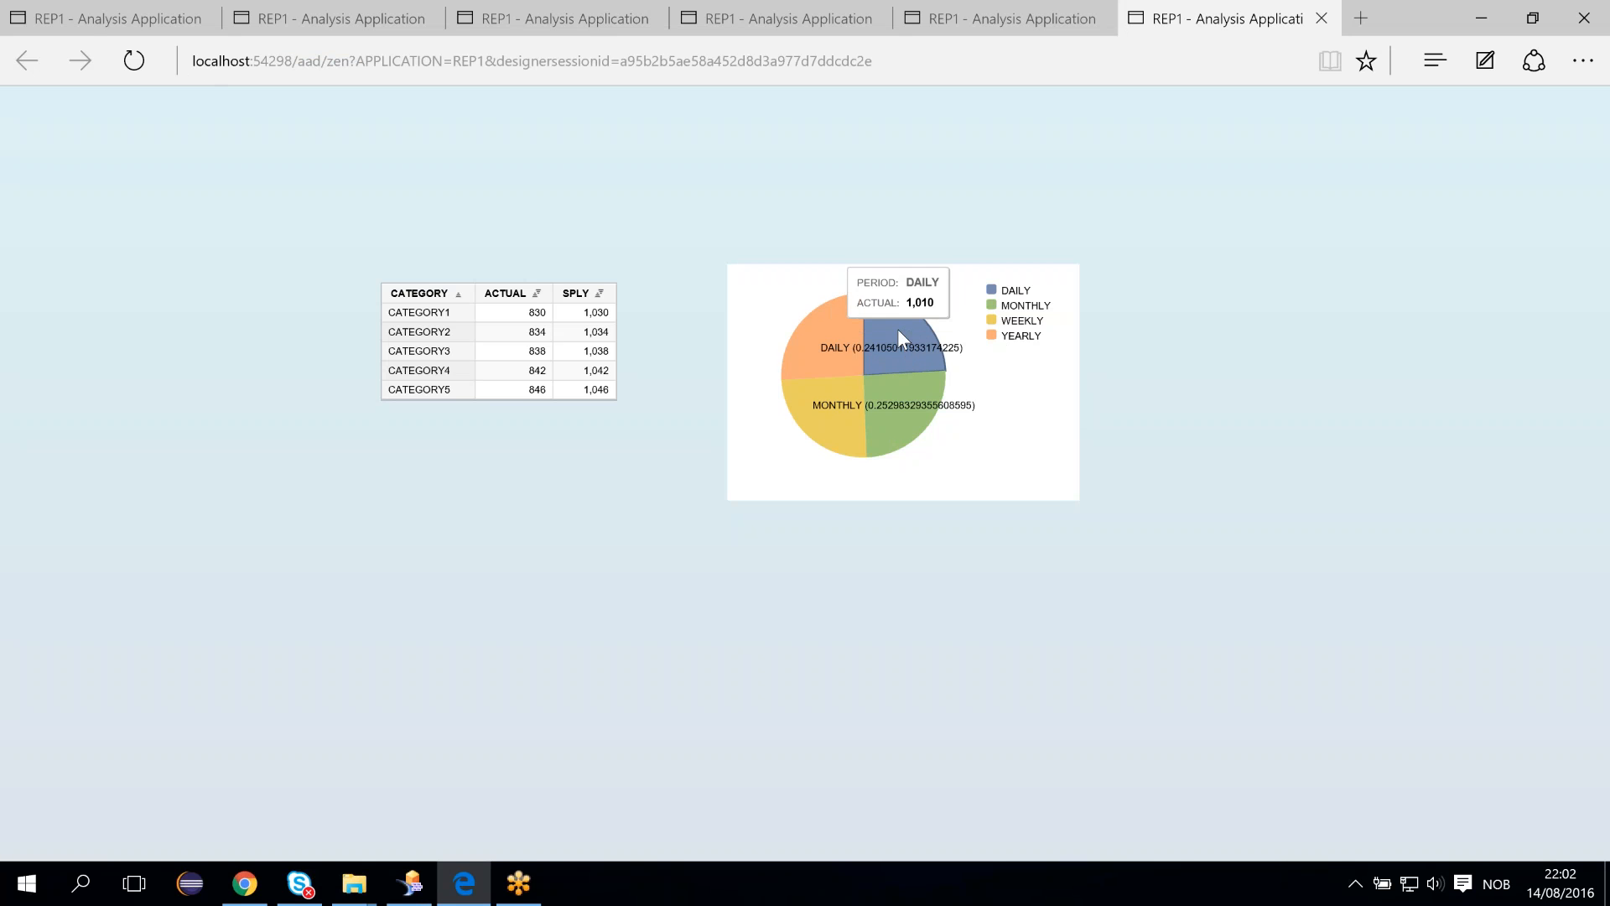
{"action": "left_click", "coordinate": [899, 330]}
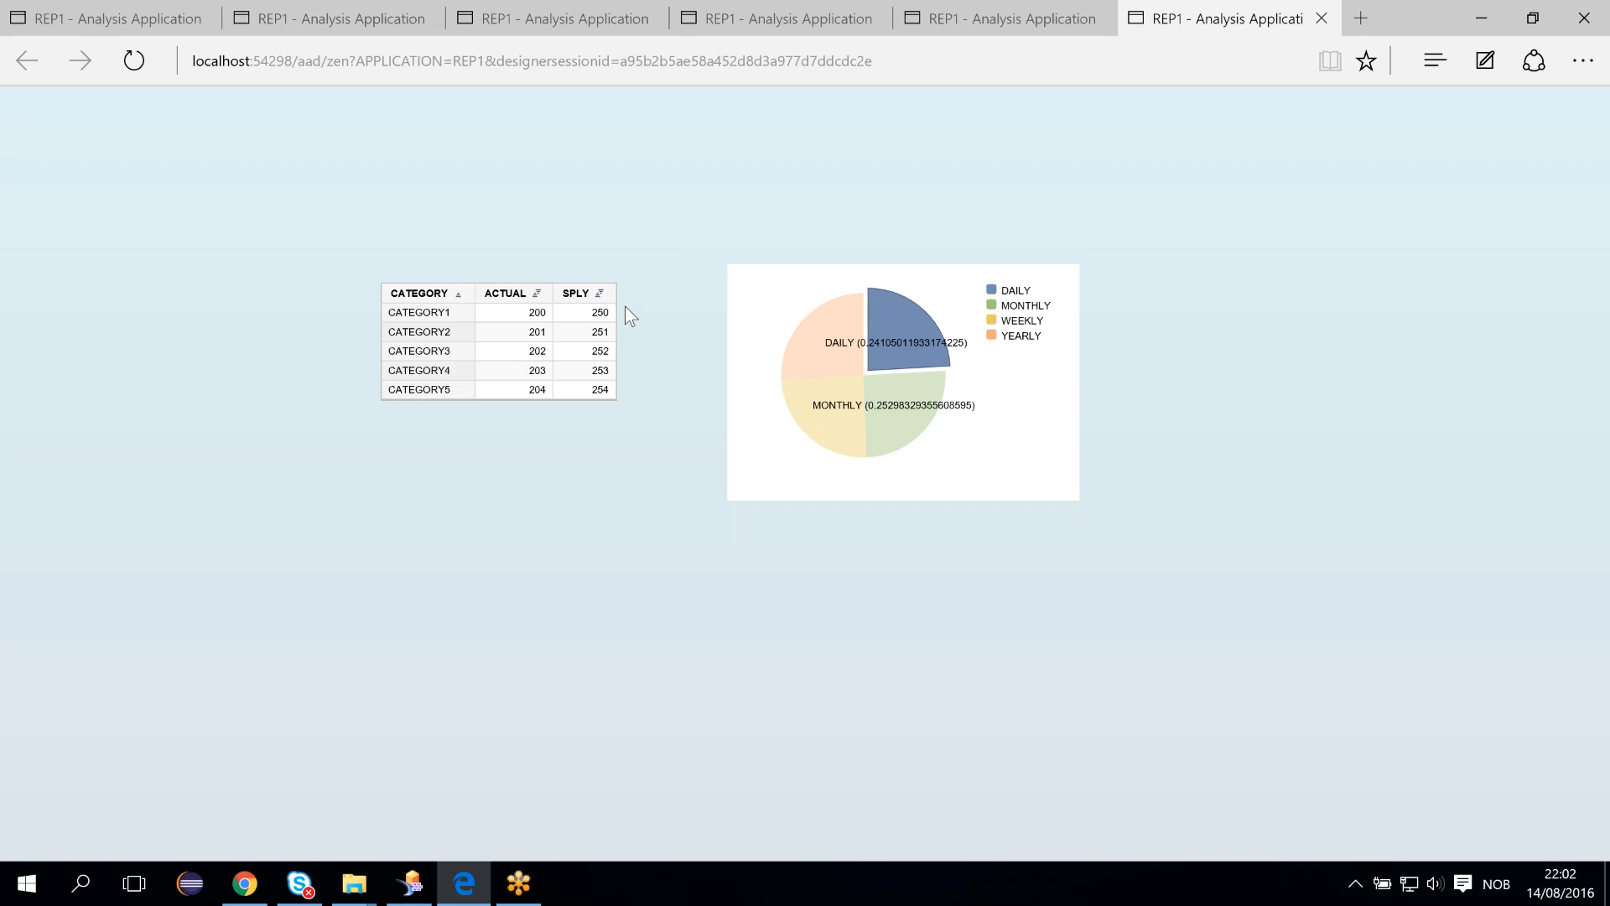
- Select the MONTHLY, WEEKLY and YEARLY slices in turn to test the crosstab filtering
{"action": "mouse_move", "coordinate": [805, 359]}
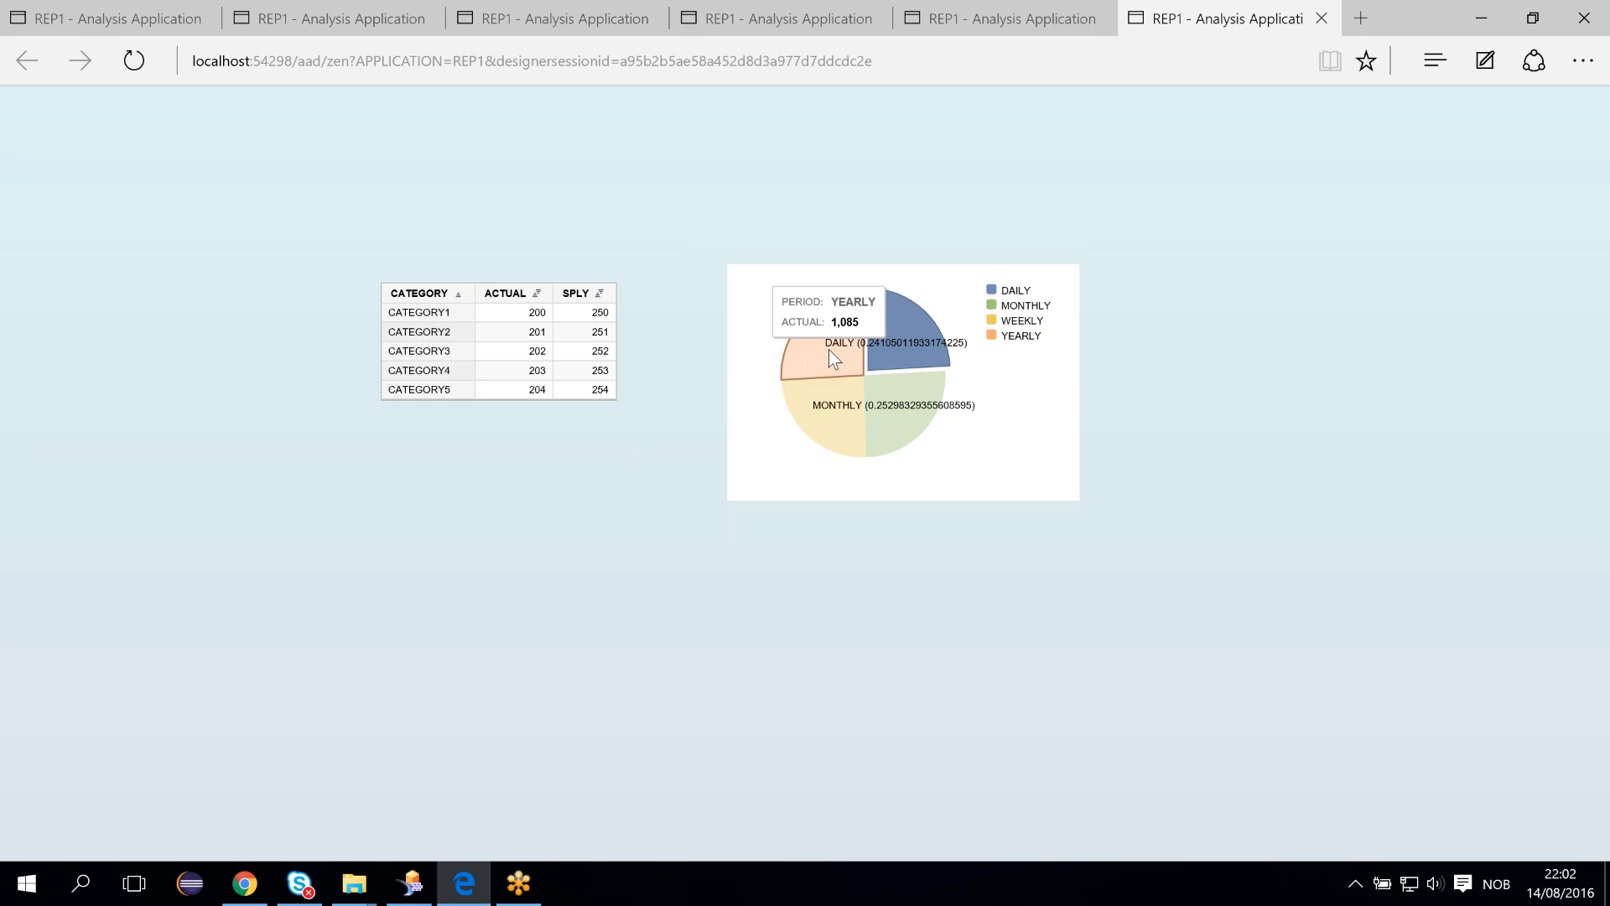
{"action": "mouse_move", "coordinate": [934, 411]}
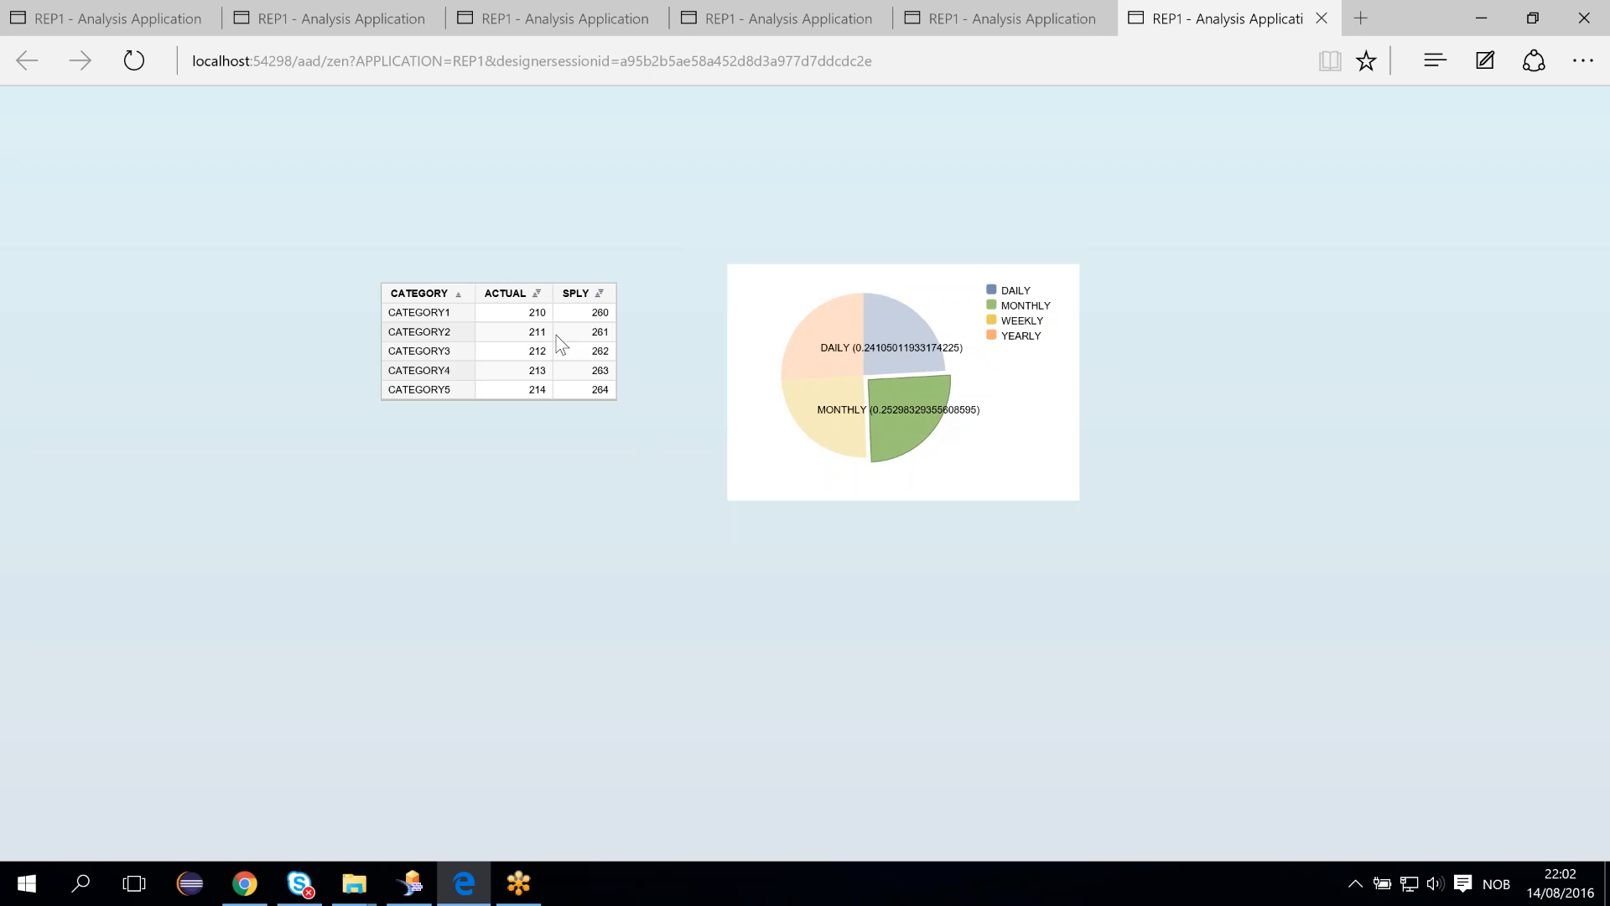
{"action": "left_click", "coordinate": [824, 436]}
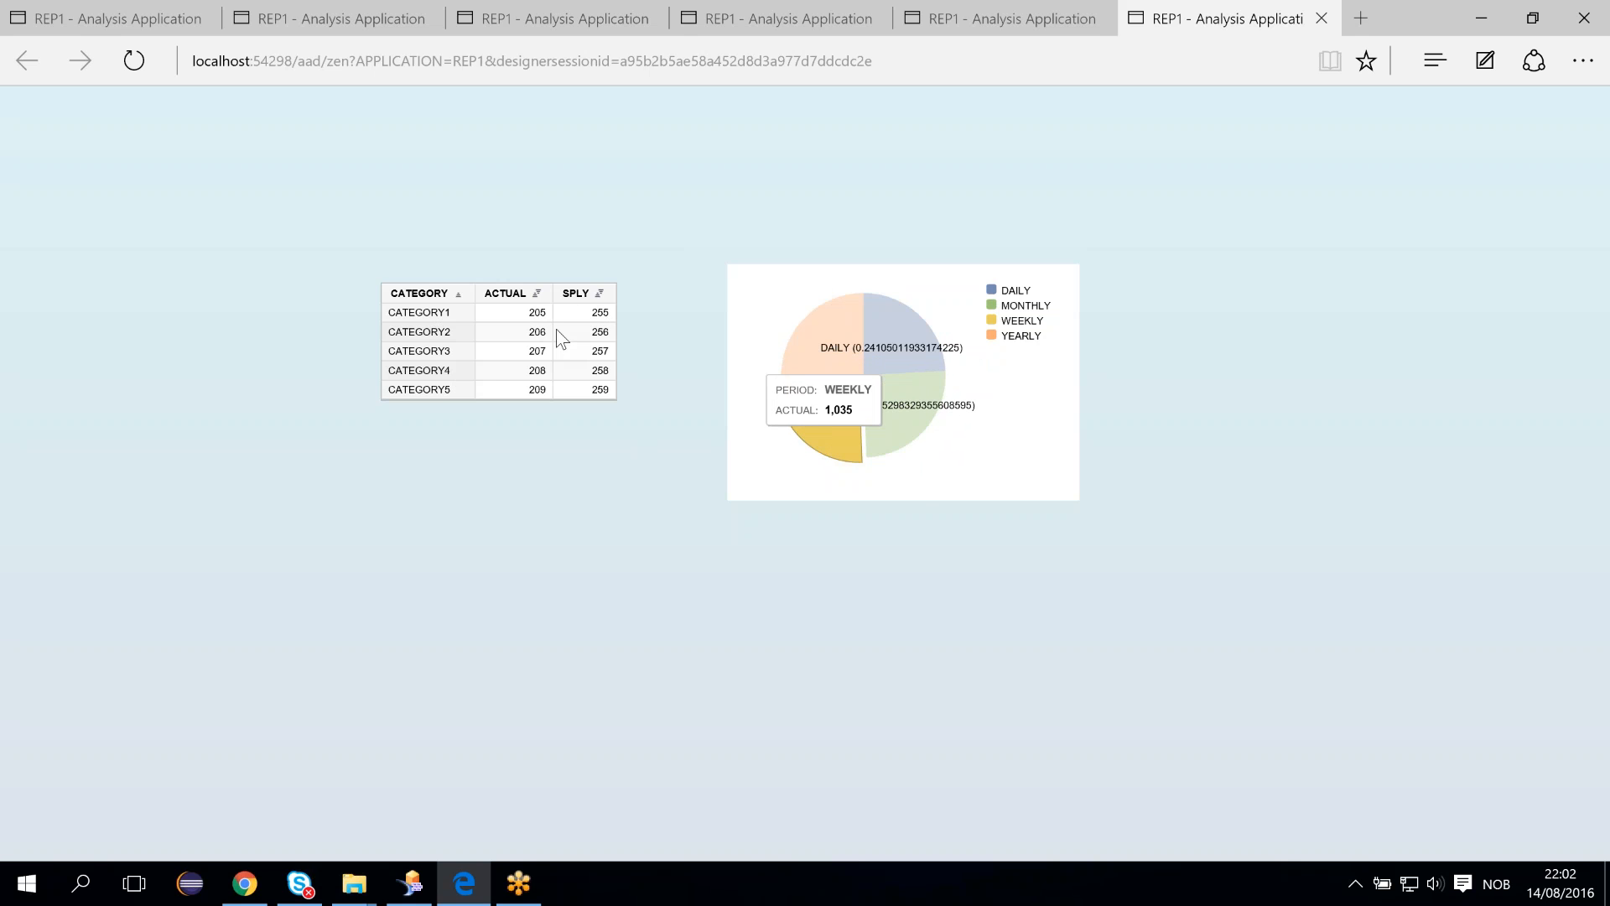
{"action": "left_click", "coordinate": [809, 339]}
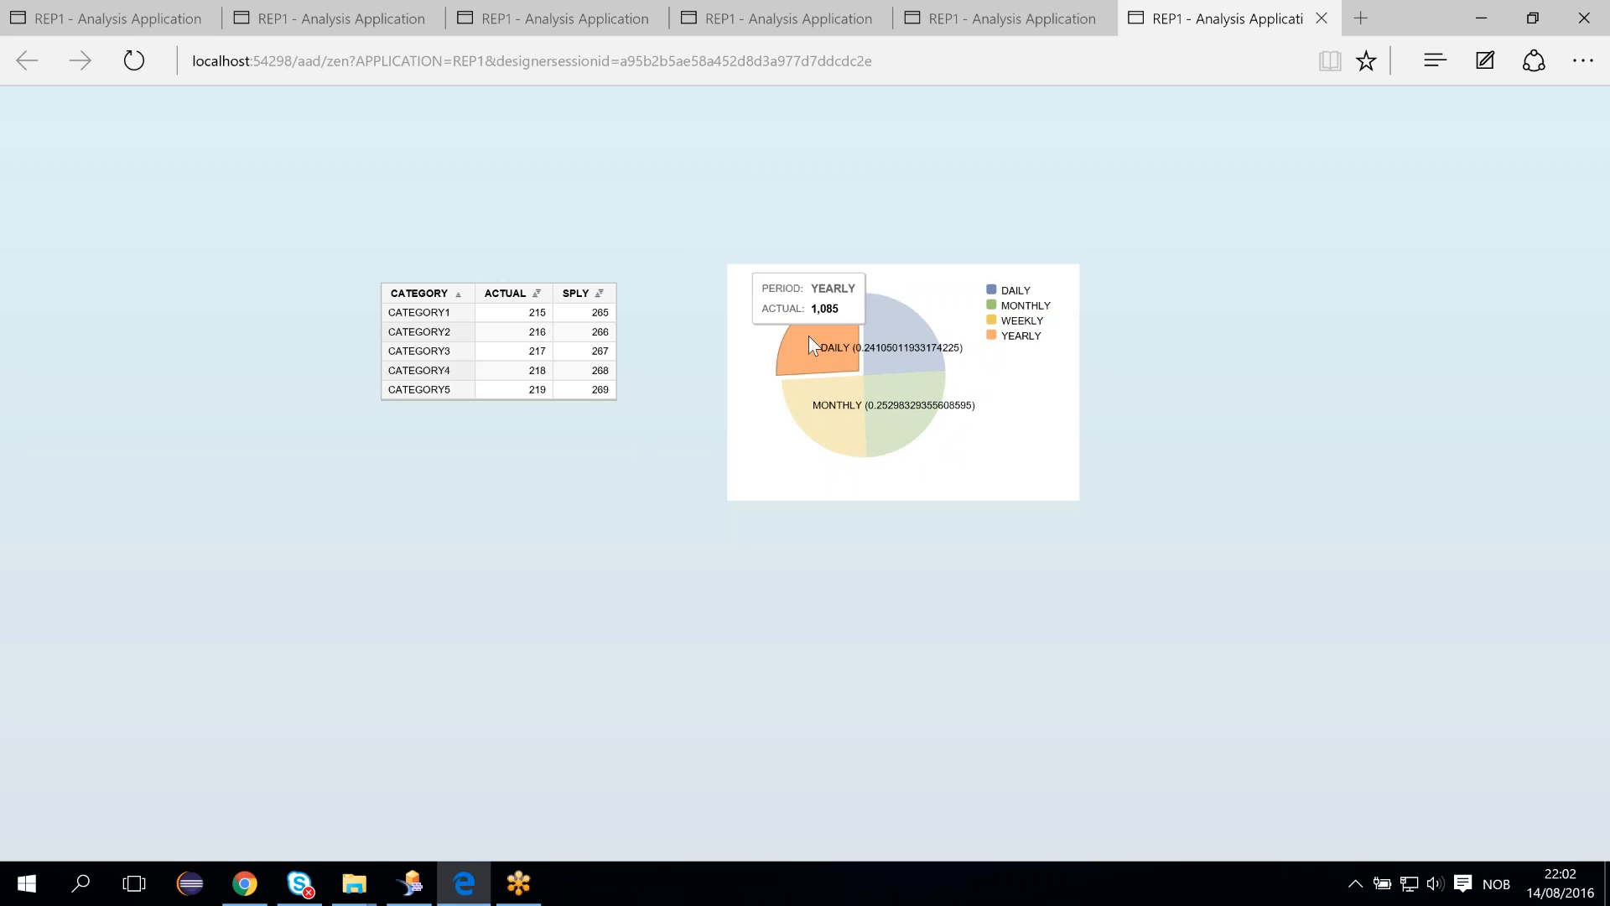